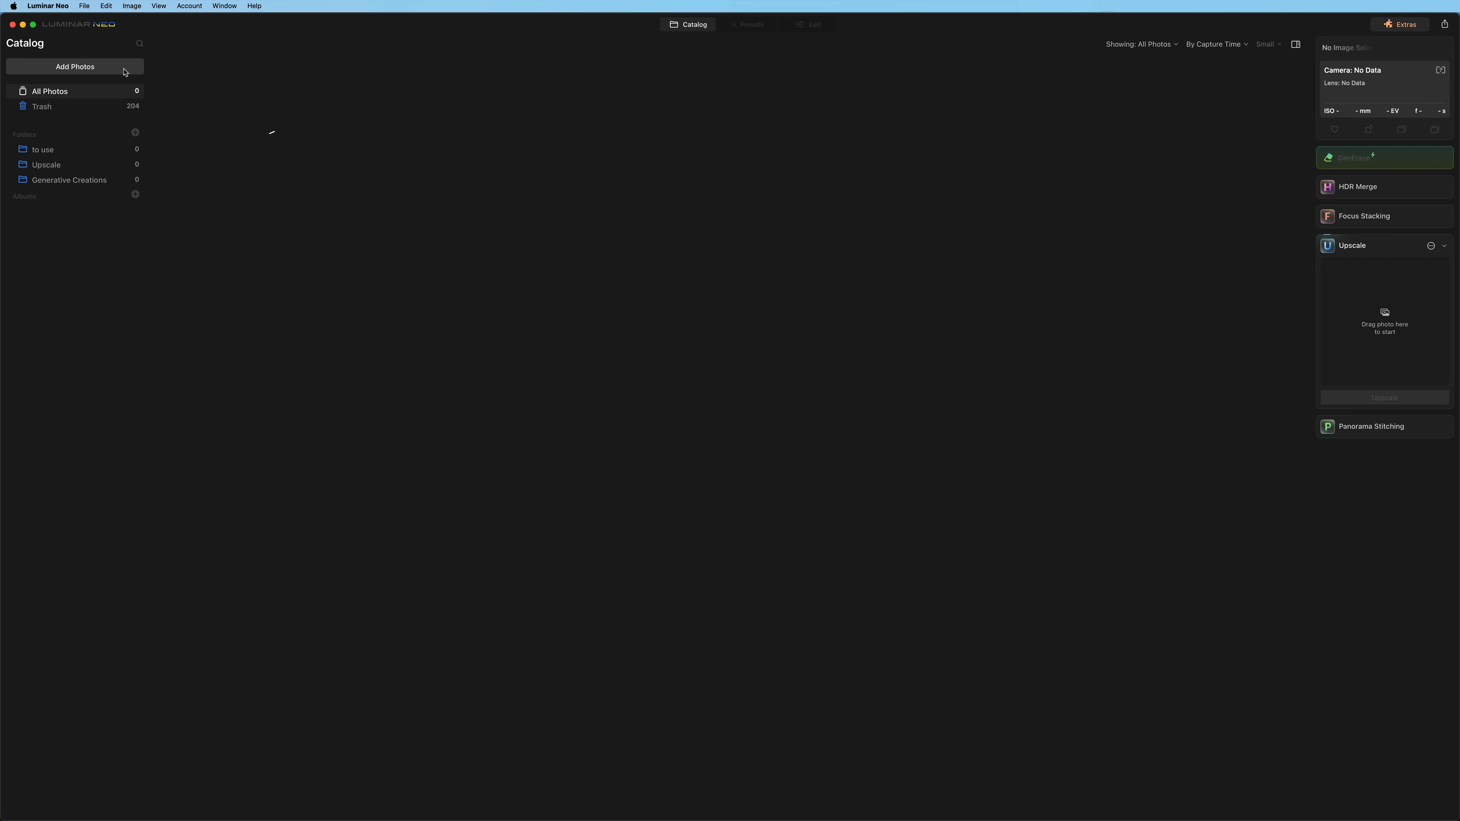
# Step: Add all photos in the Luminar Neo Photos folder to the catalog
pyautogui.click(124, 71)
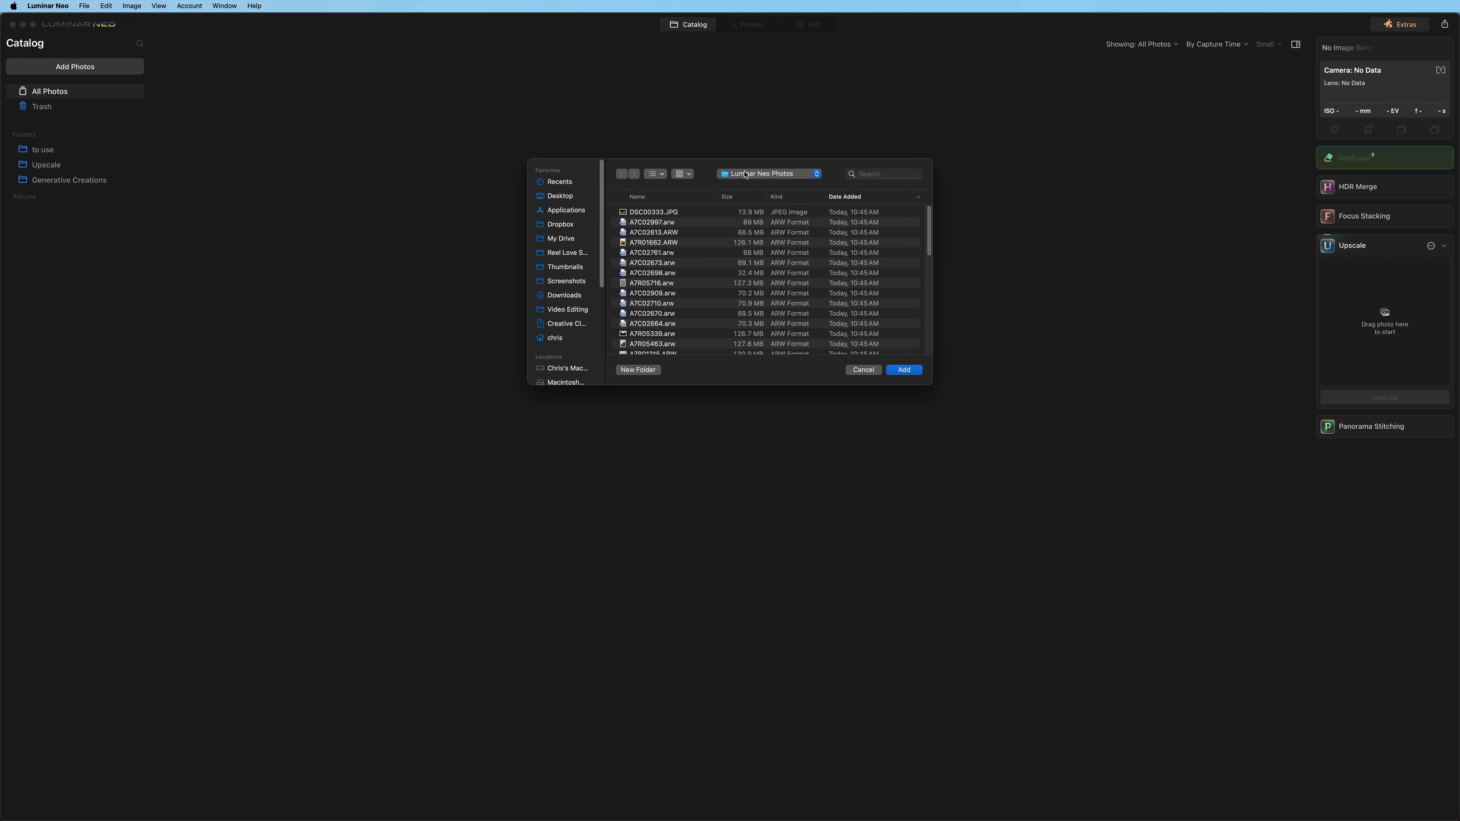
pyautogui.press('super+a')
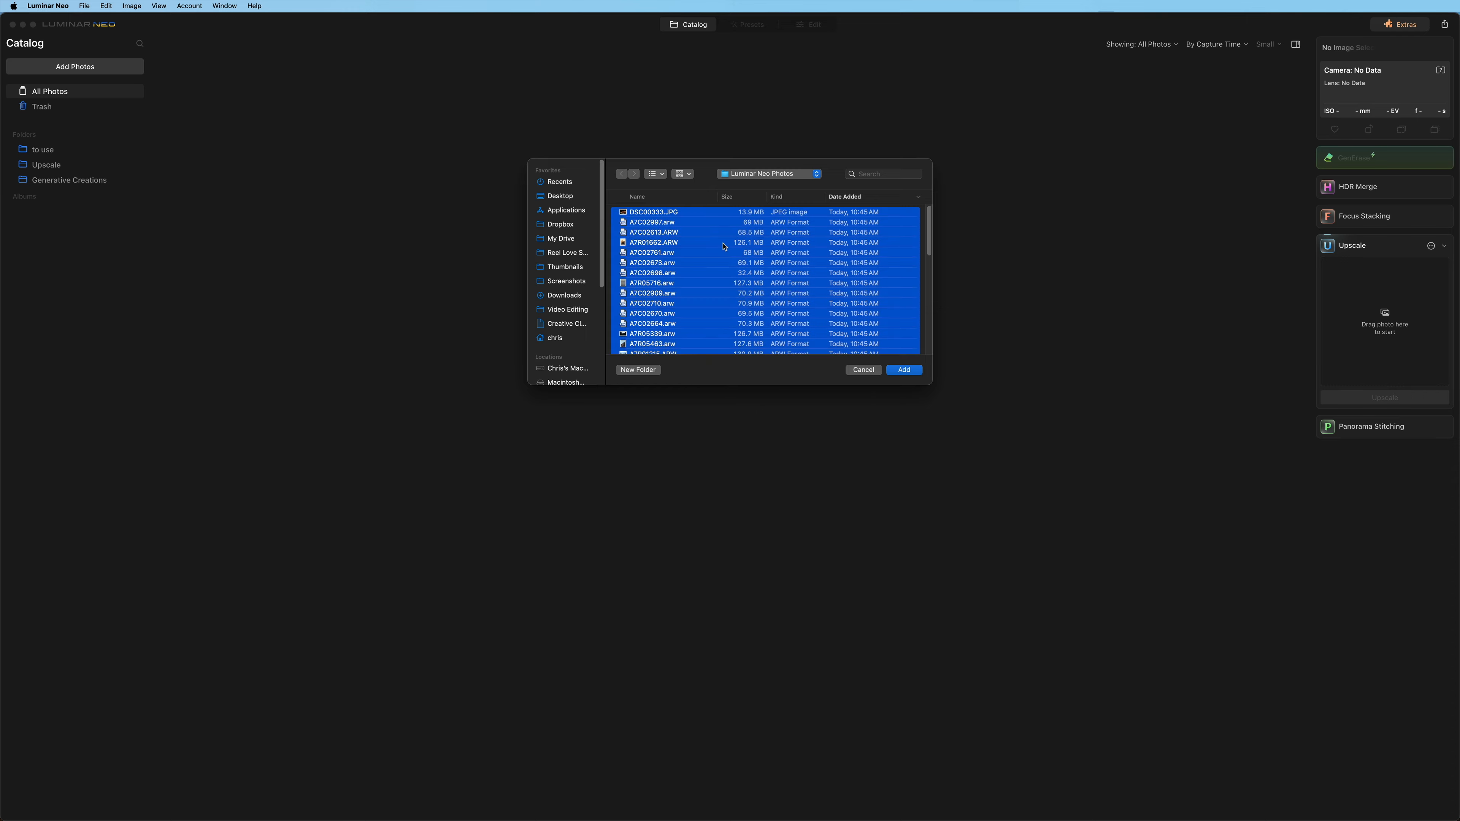
pyautogui.press('Return')
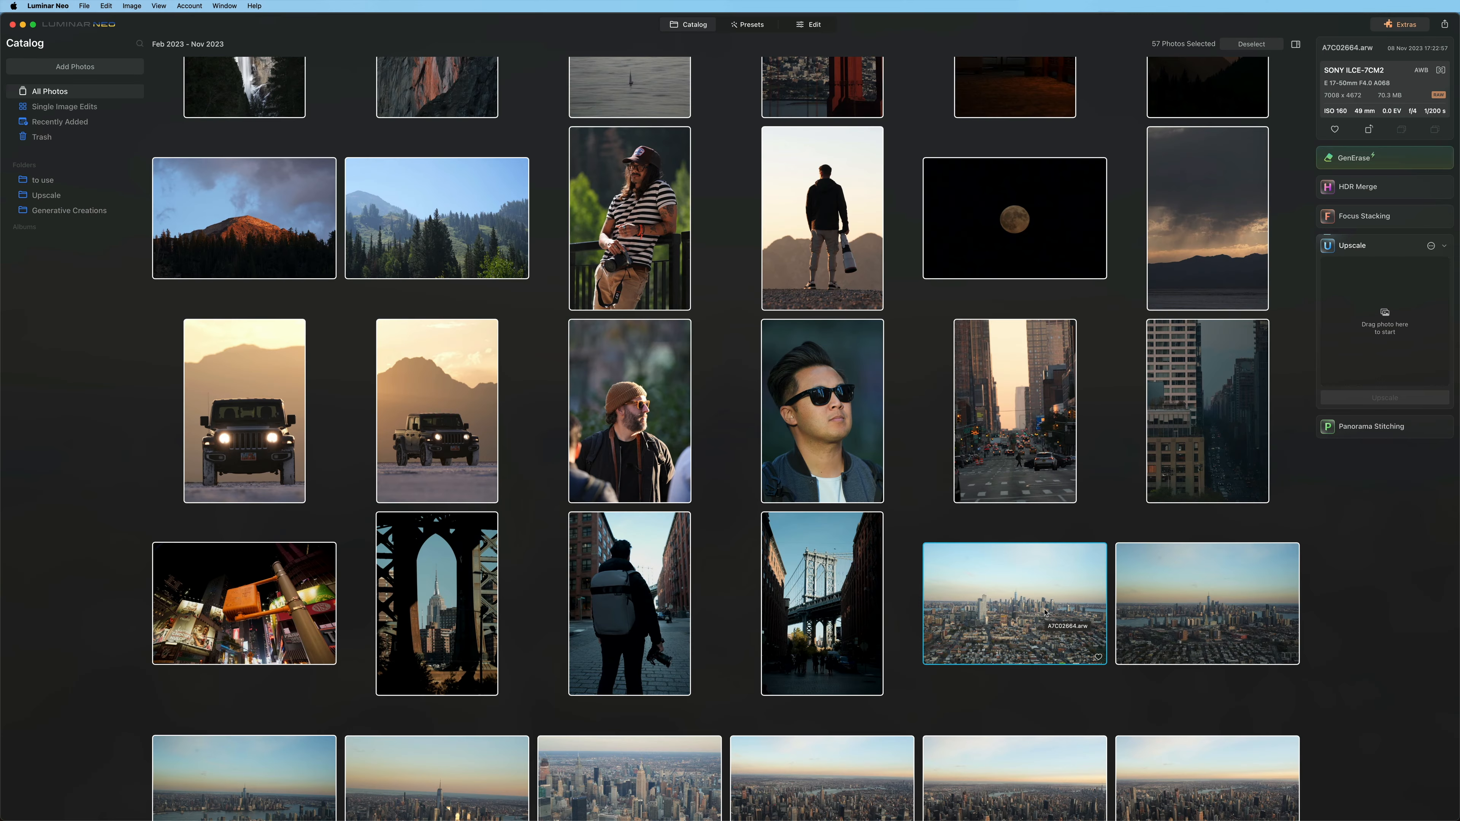
# Step: Open the city skyline photo A7C02664.arw for editing and look over the Develop tool's settings
pyautogui.doubleClick(1045, 614)
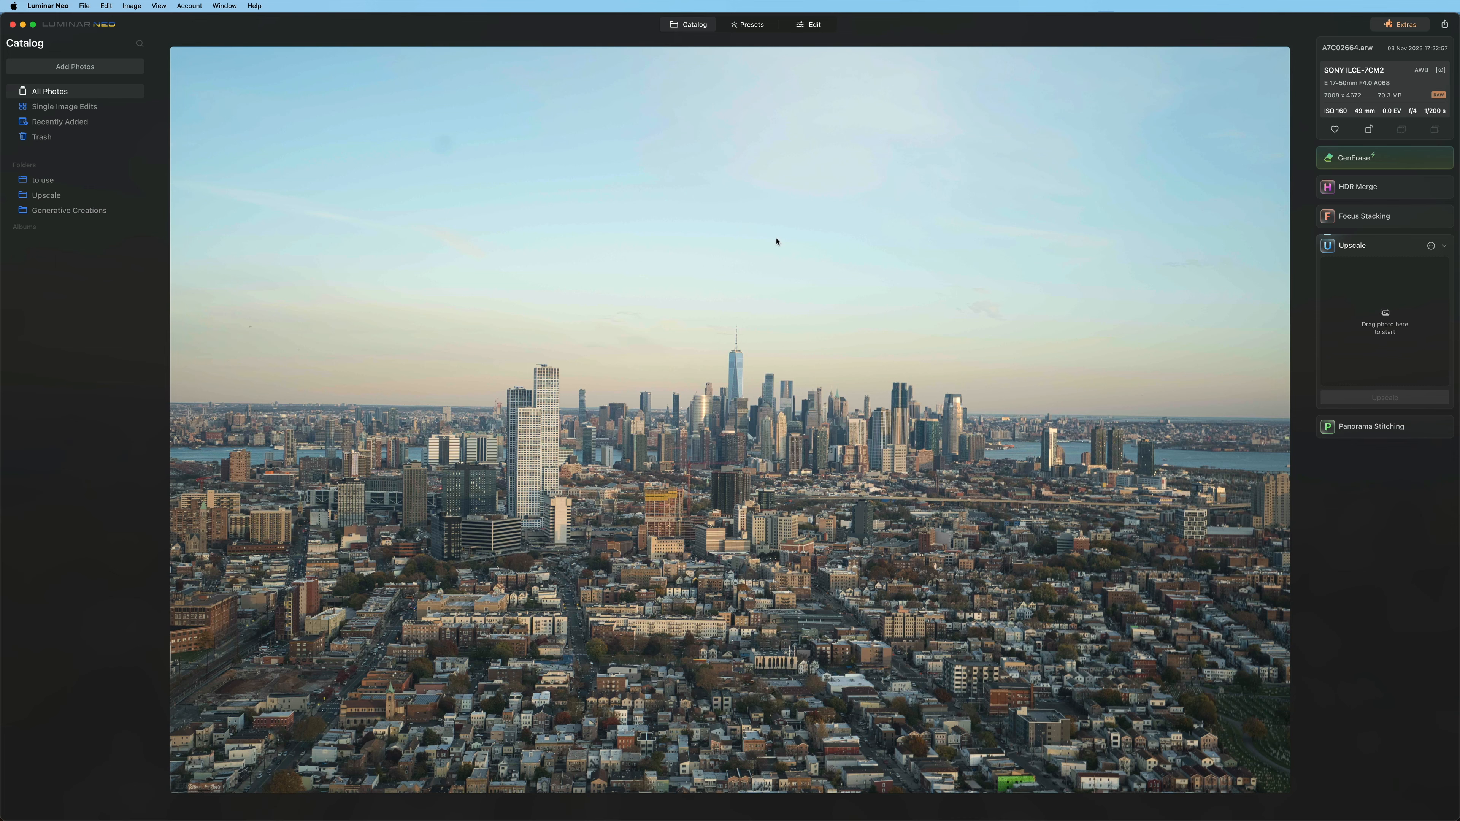
pyautogui.click(688, 26)
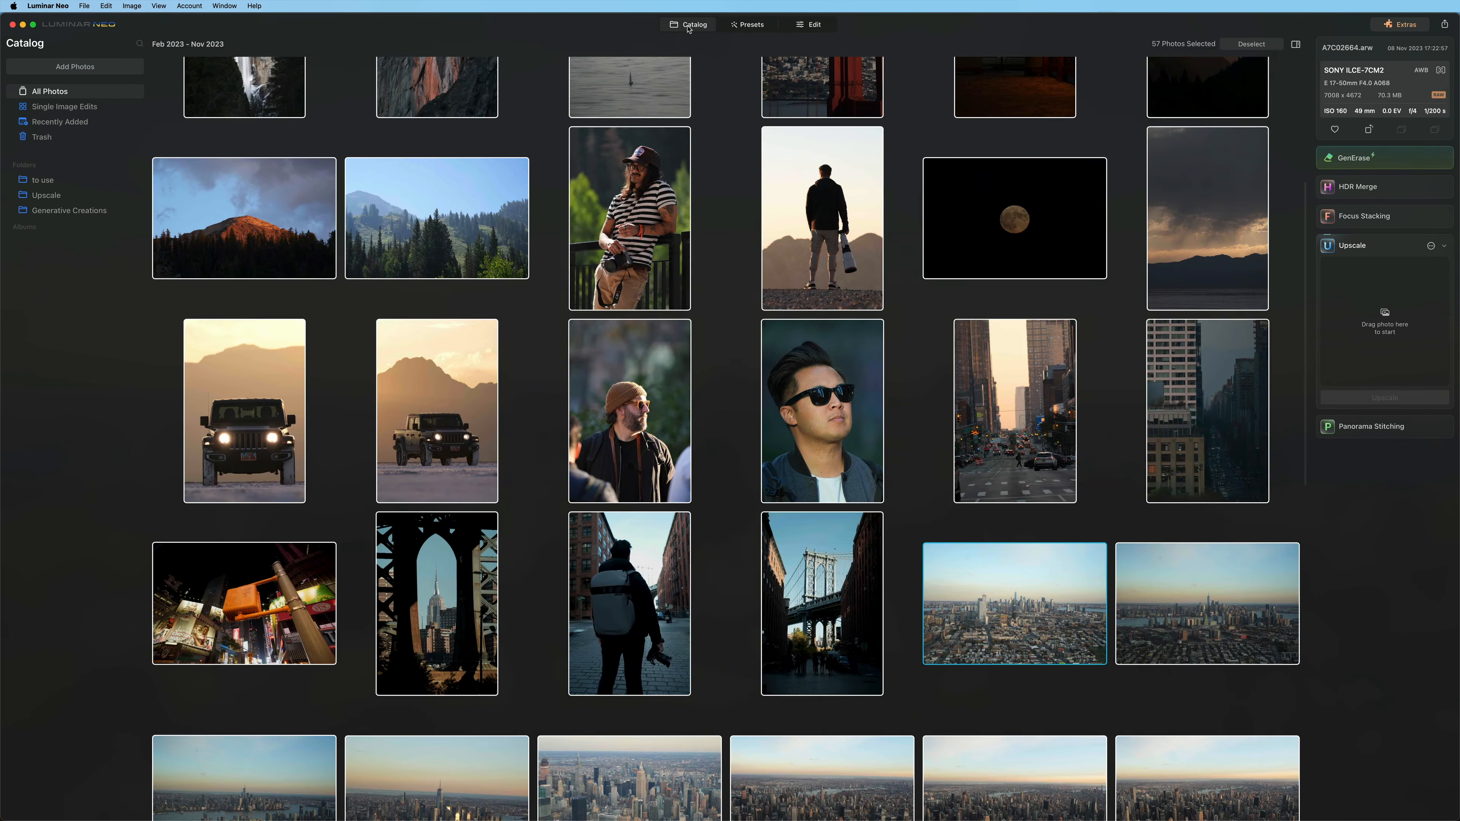
pyautogui.doubleClick(1034, 626)
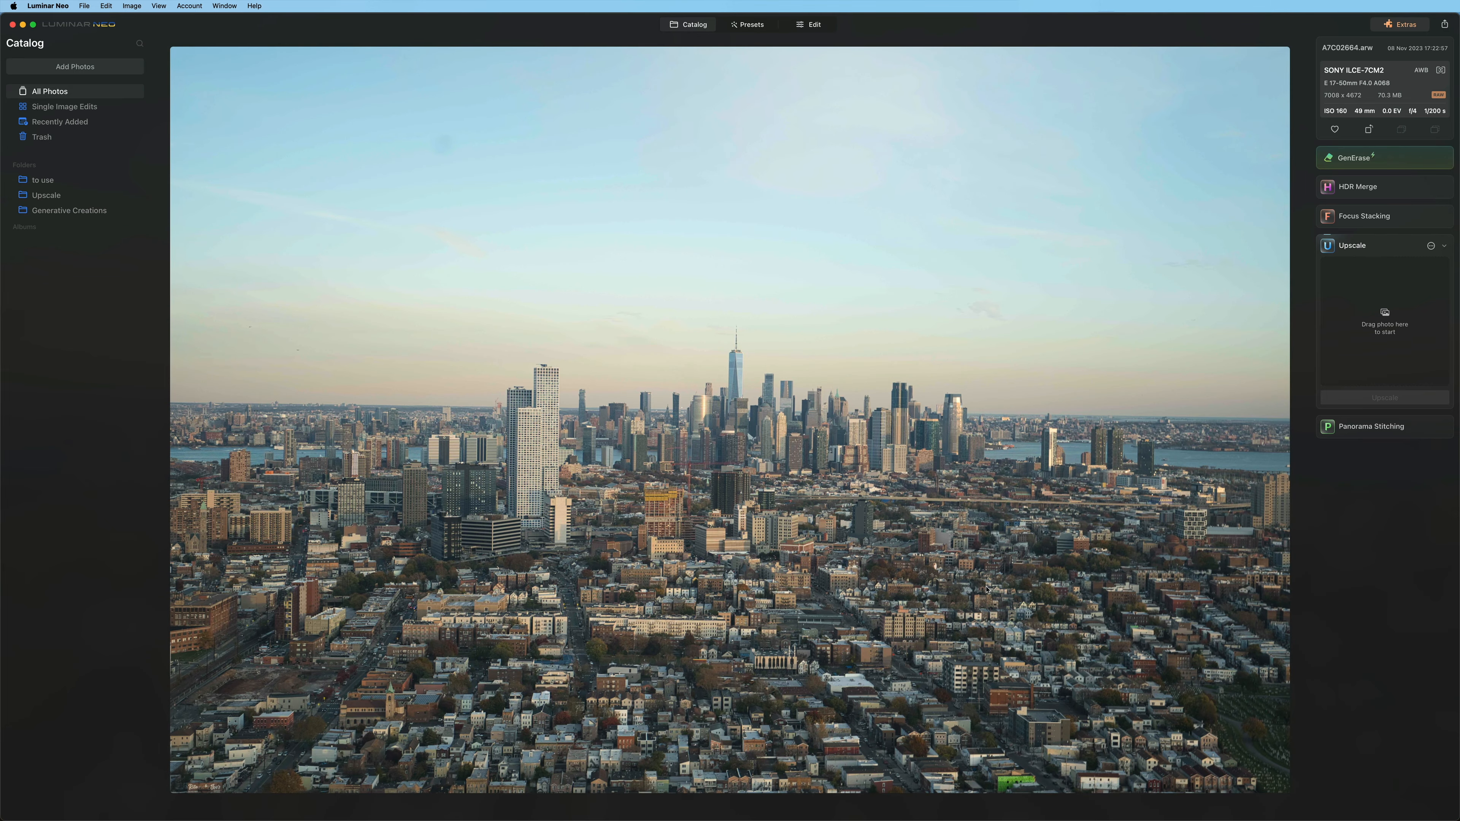
pyautogui.click(753, 23)
pyautogui.click(815, 25)
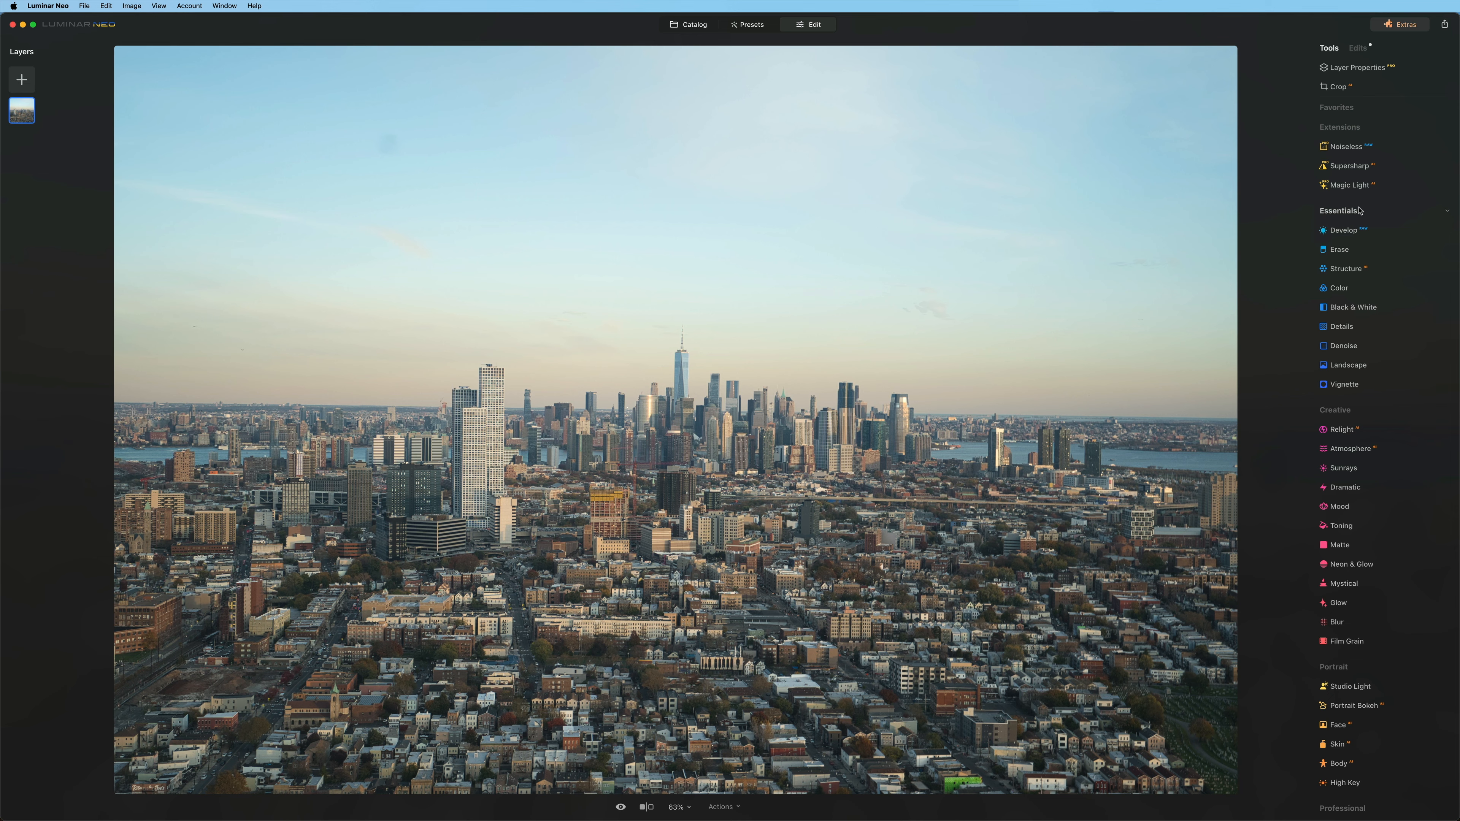
pyautogui.click(1331, 231)
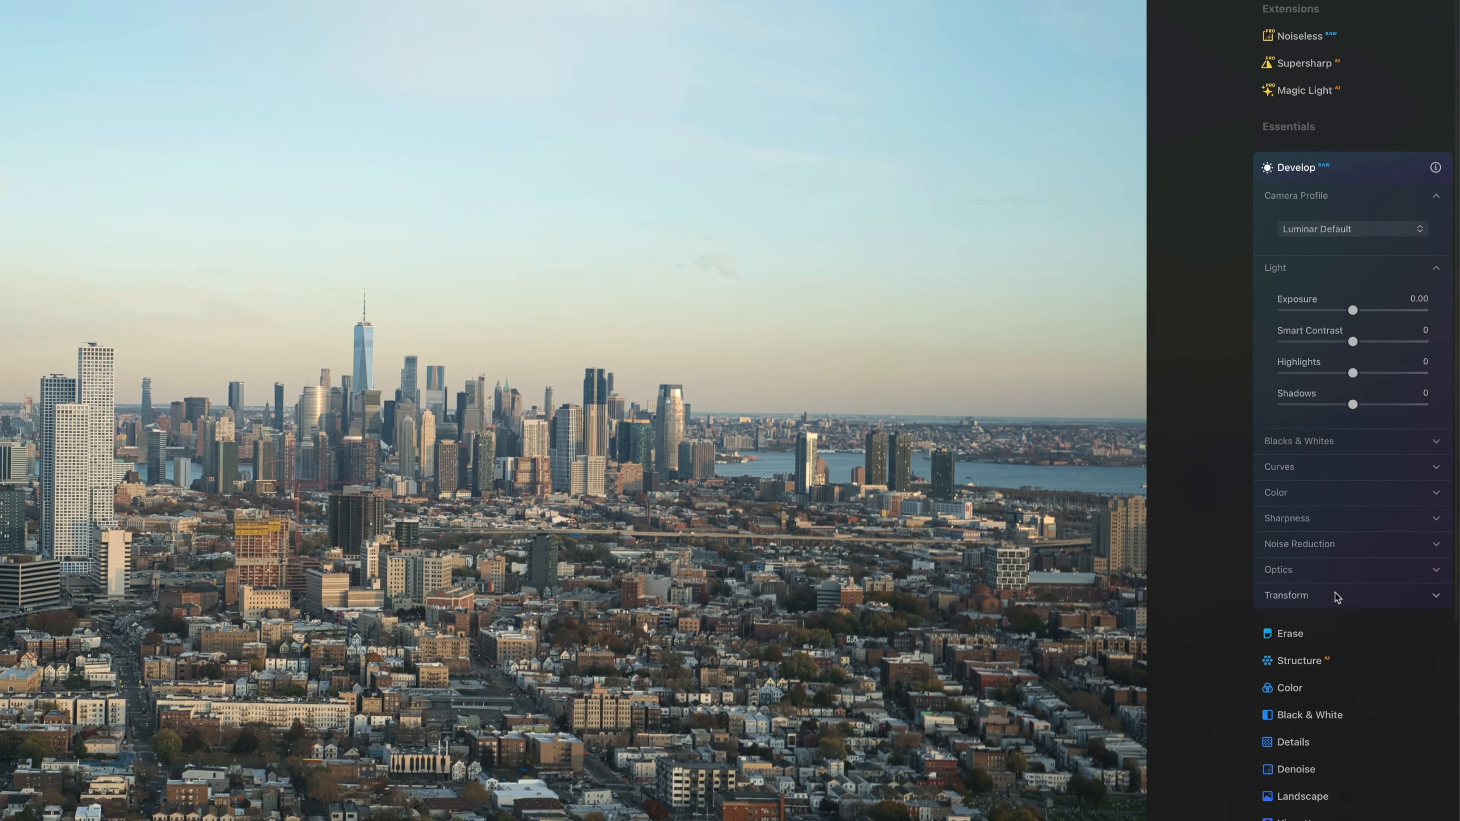
pyautogui.click(1336, 250)
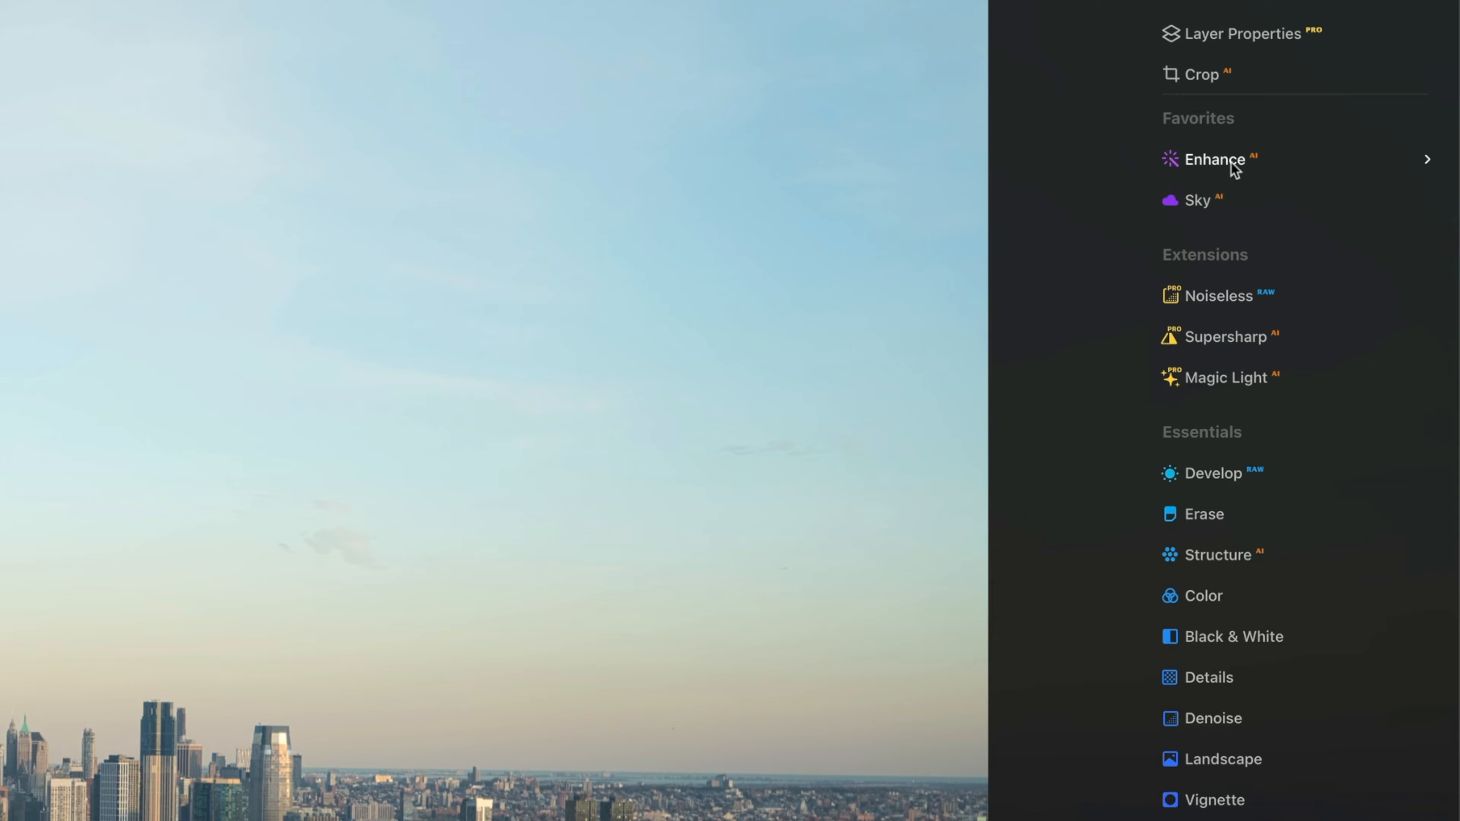
# Step: Set the Enhance tool's Accent to 63 on the skyline photo and compare the image with and without it
pyautogui.click(1229, 164)
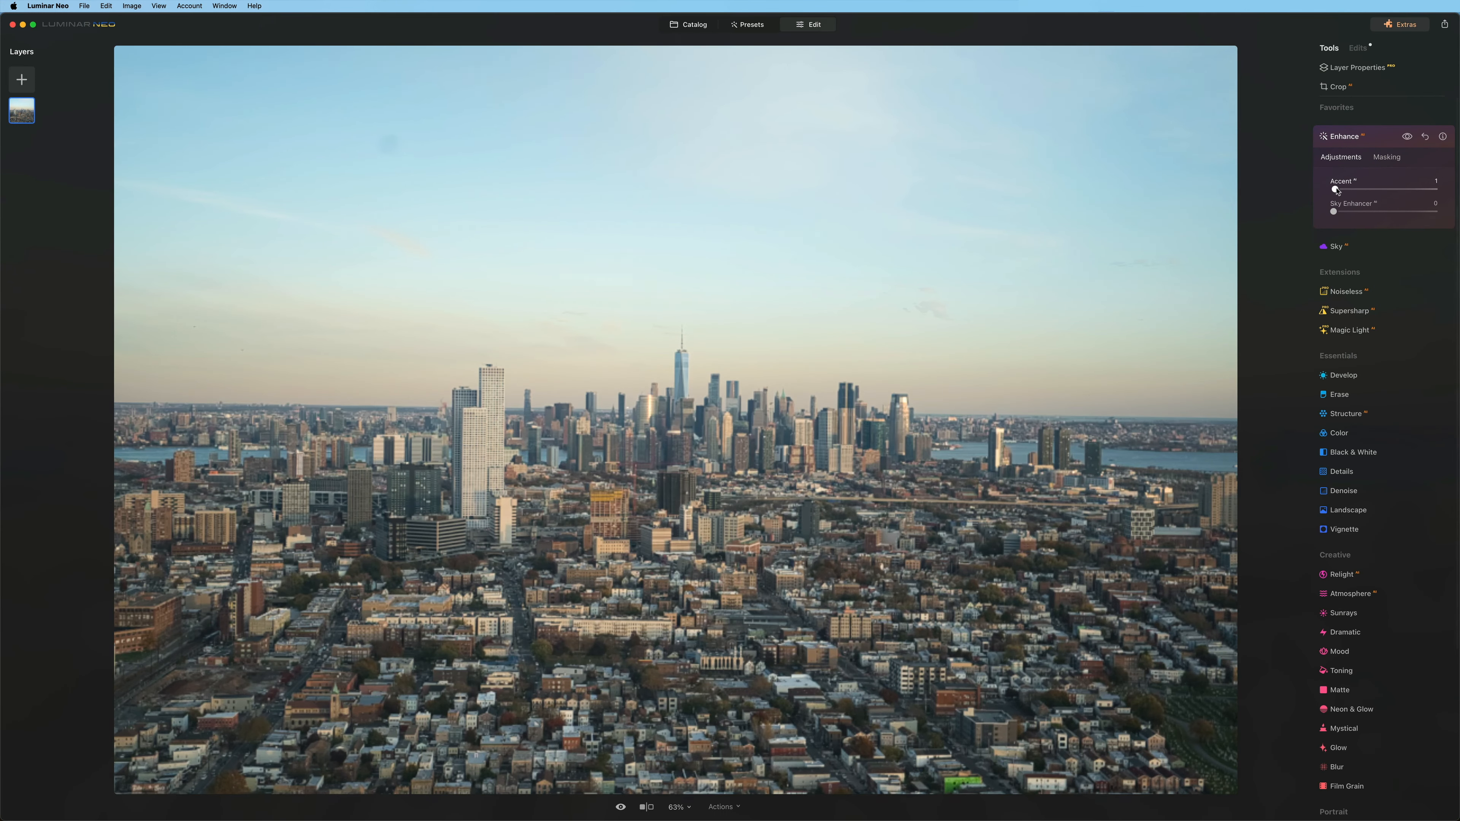
pyautogui.moveTo(1334, 192); pyautogui.dragTo(1405, 193)
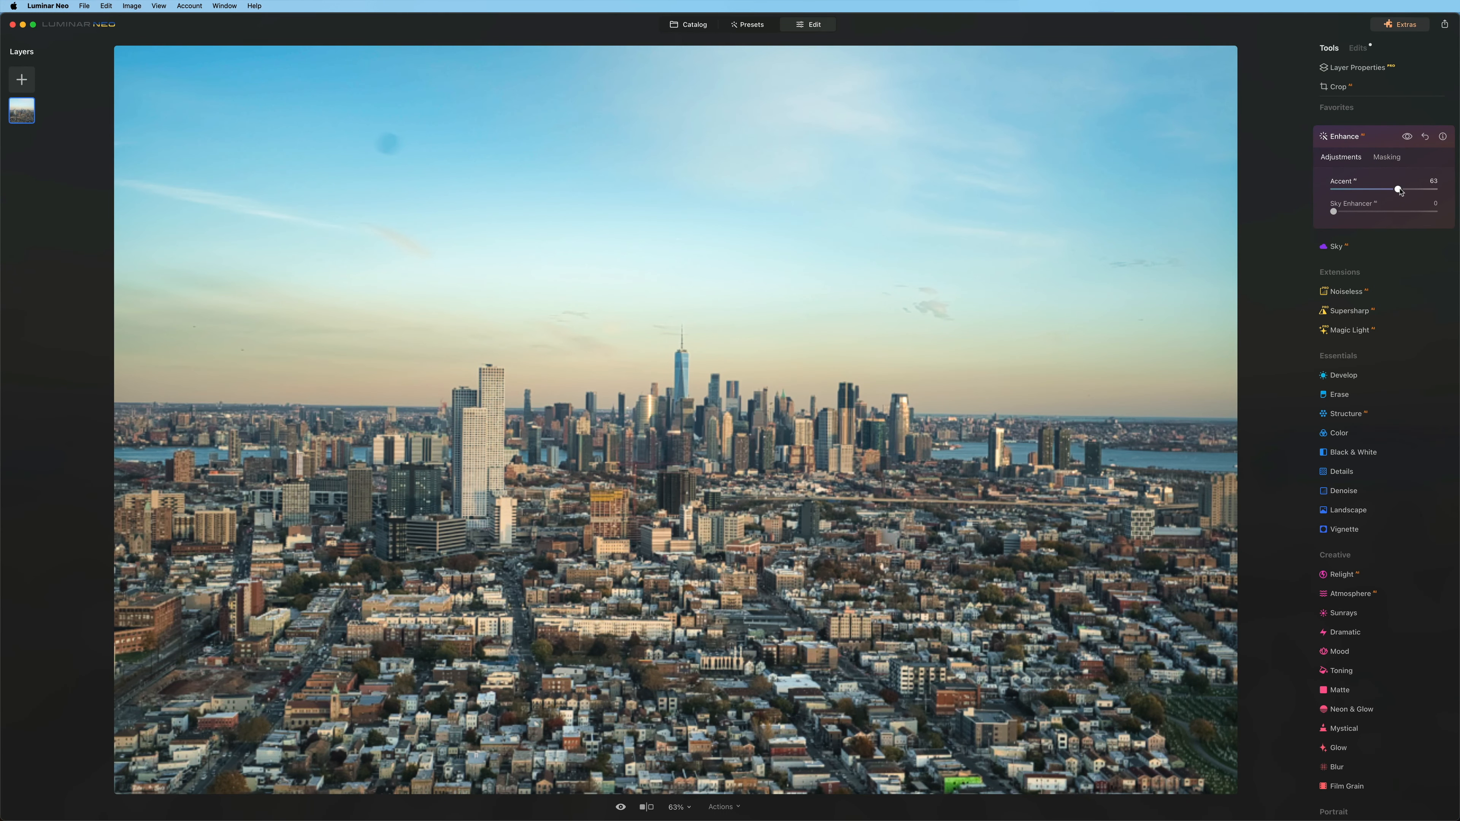
pyautogui.click(1406, 138)
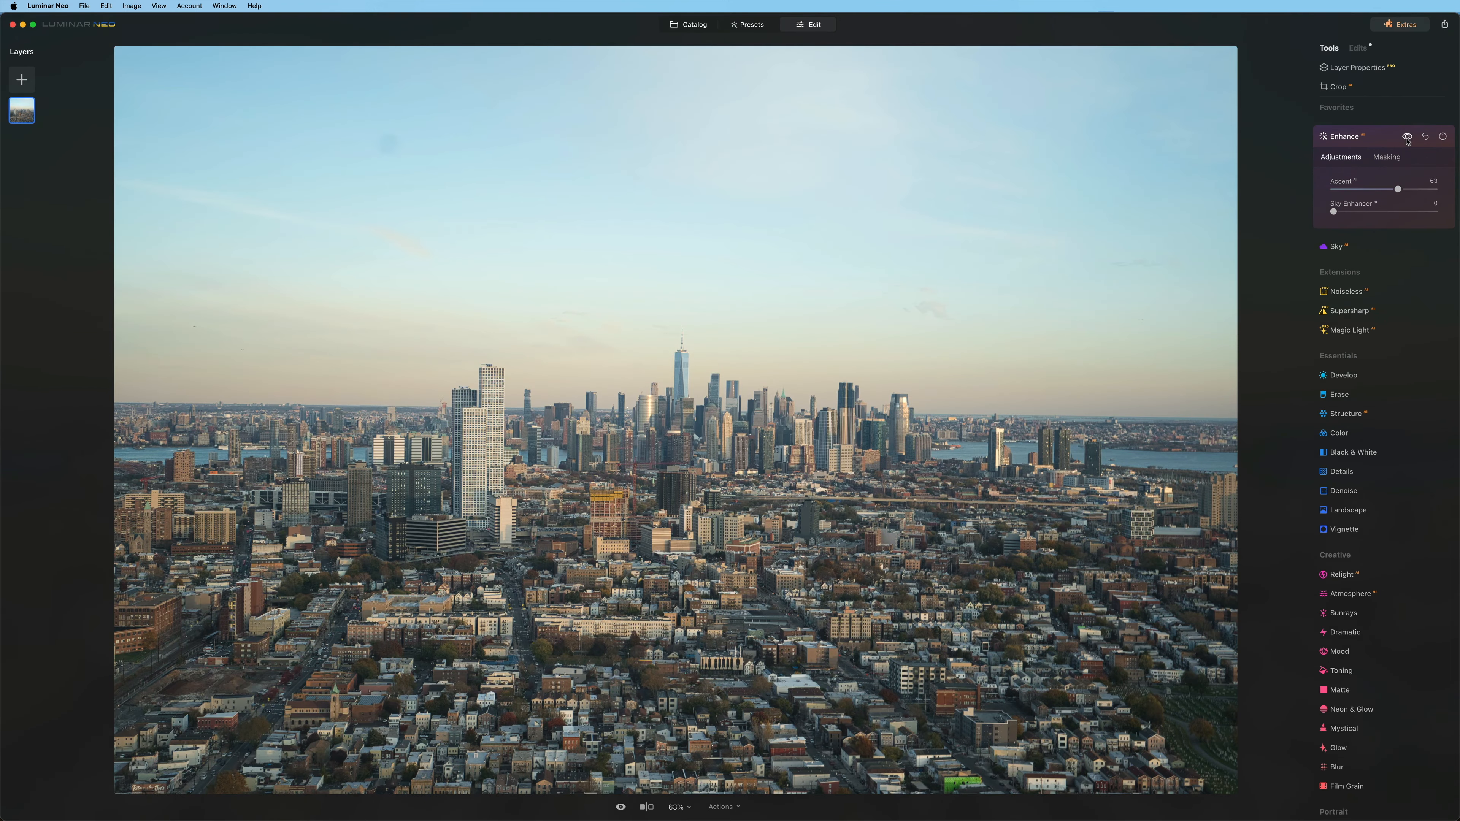
pyautogui.click(1406, 138)
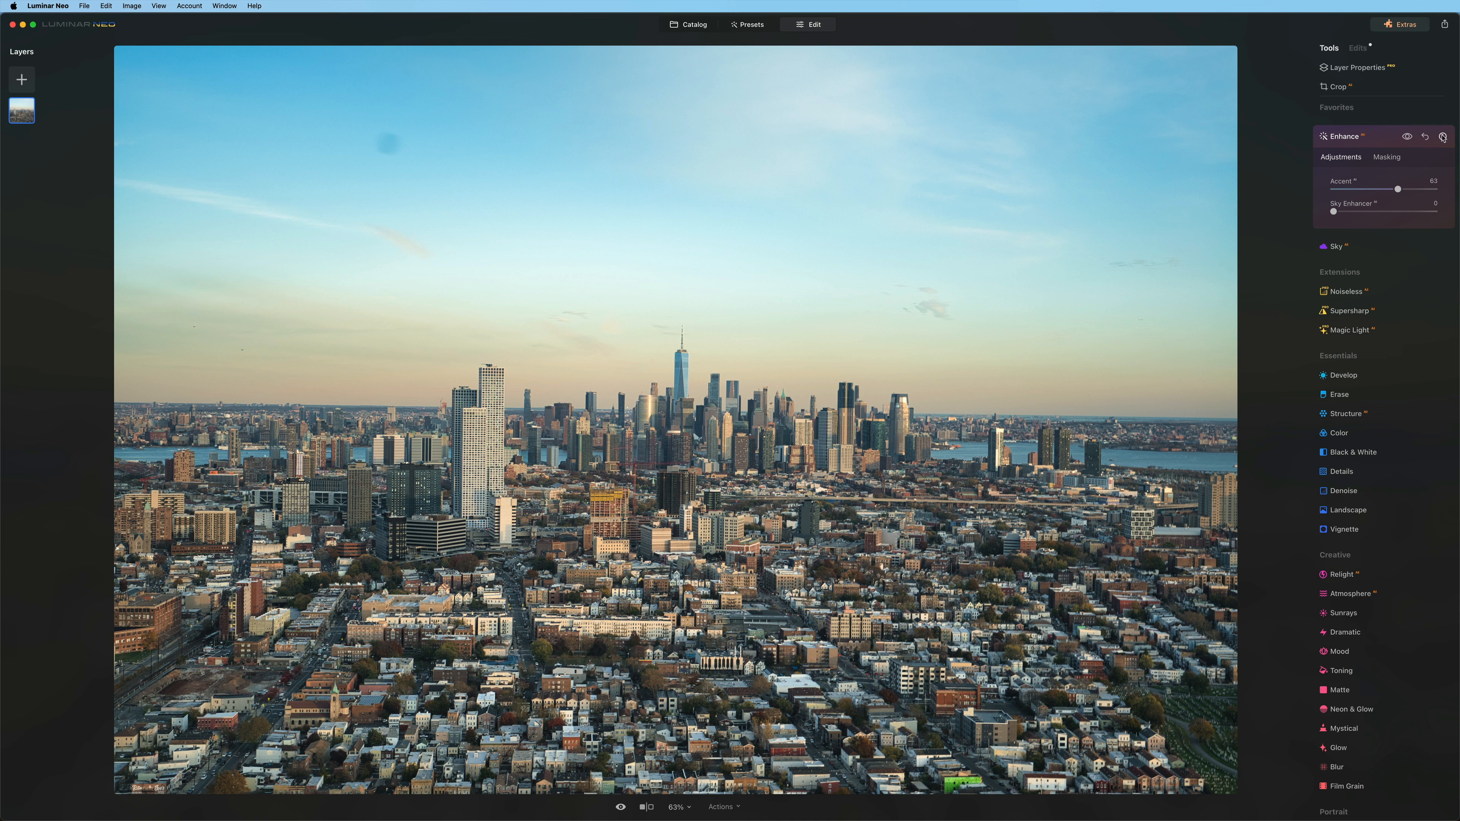
# Step: Set the Enhance tool's Sky Enhancer to 54 and toggle the tool's preview to compare the effect
pyautogui.moveTo(1443, 137)
pyautogui.moveTo(1333, 213); pyautogui.dragTo(1397, 213)
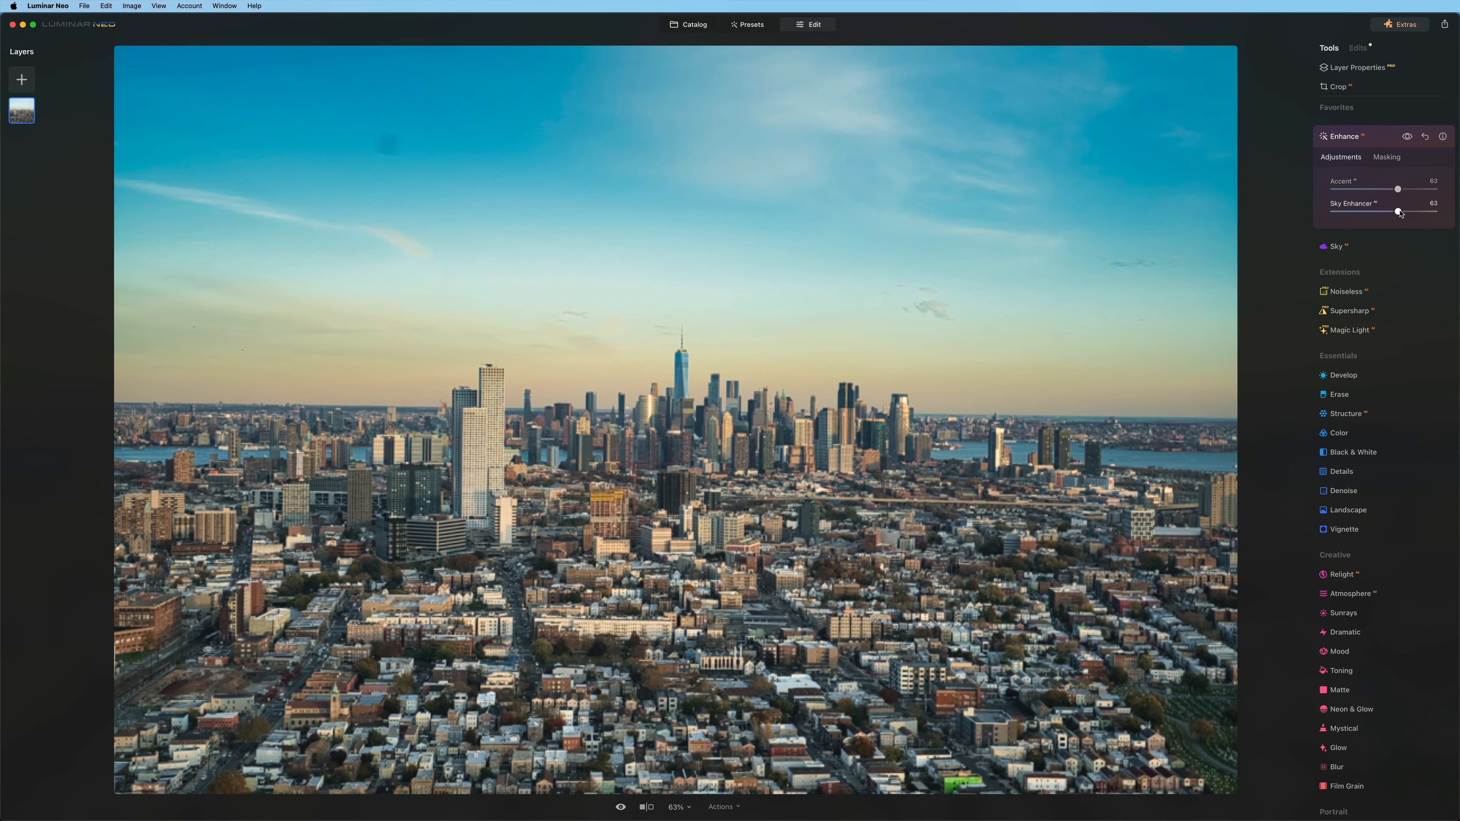
pyautogui.moveTo(1407, 212)
pyautogui.mouseDown()
pyautogui.moveTo(1362, 211)
pyautogui.moveTo(1399, 213)
pyautogui.mouseUp()
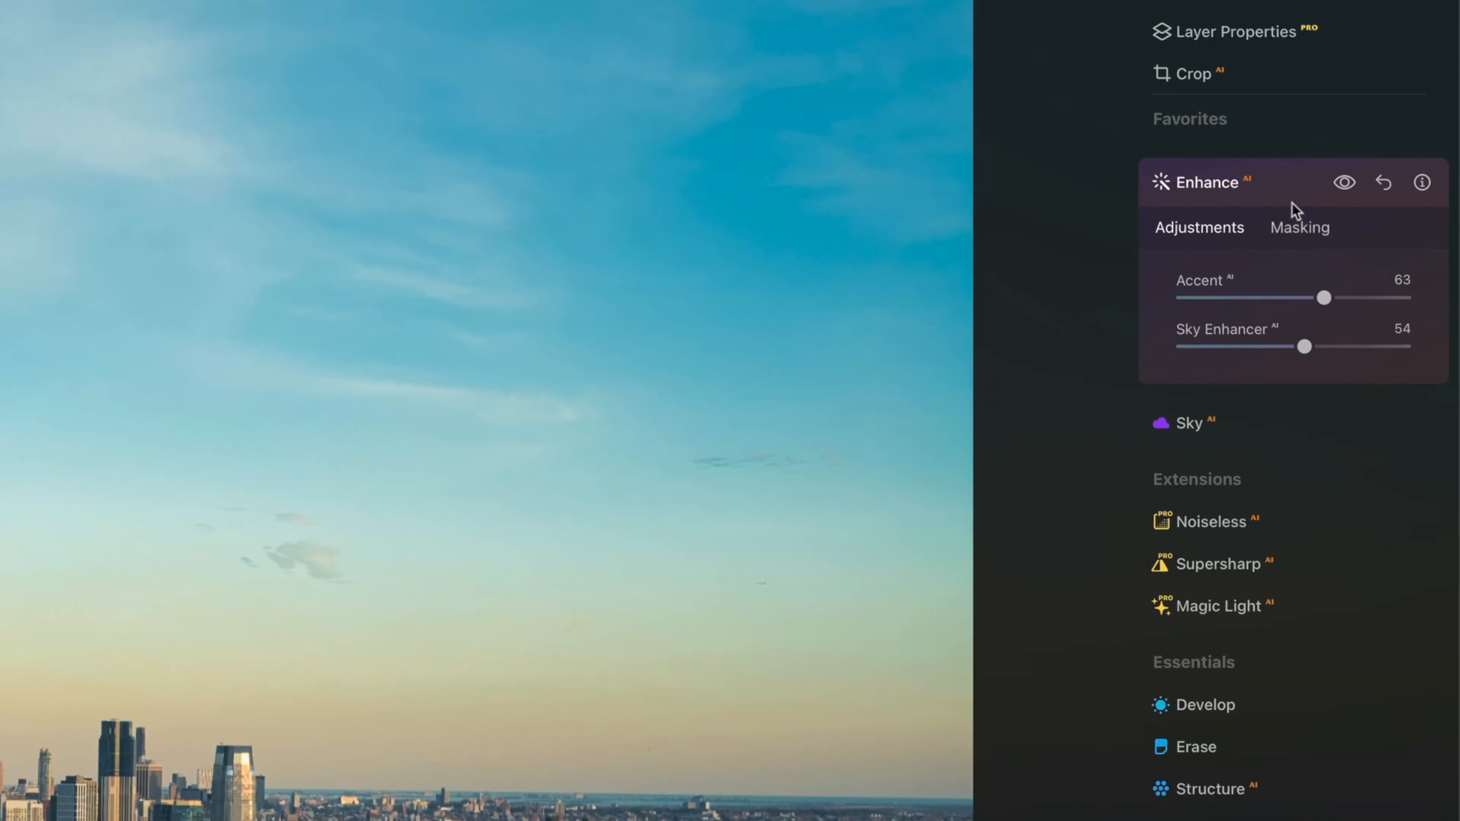
pyautogui.click(1401, 140)
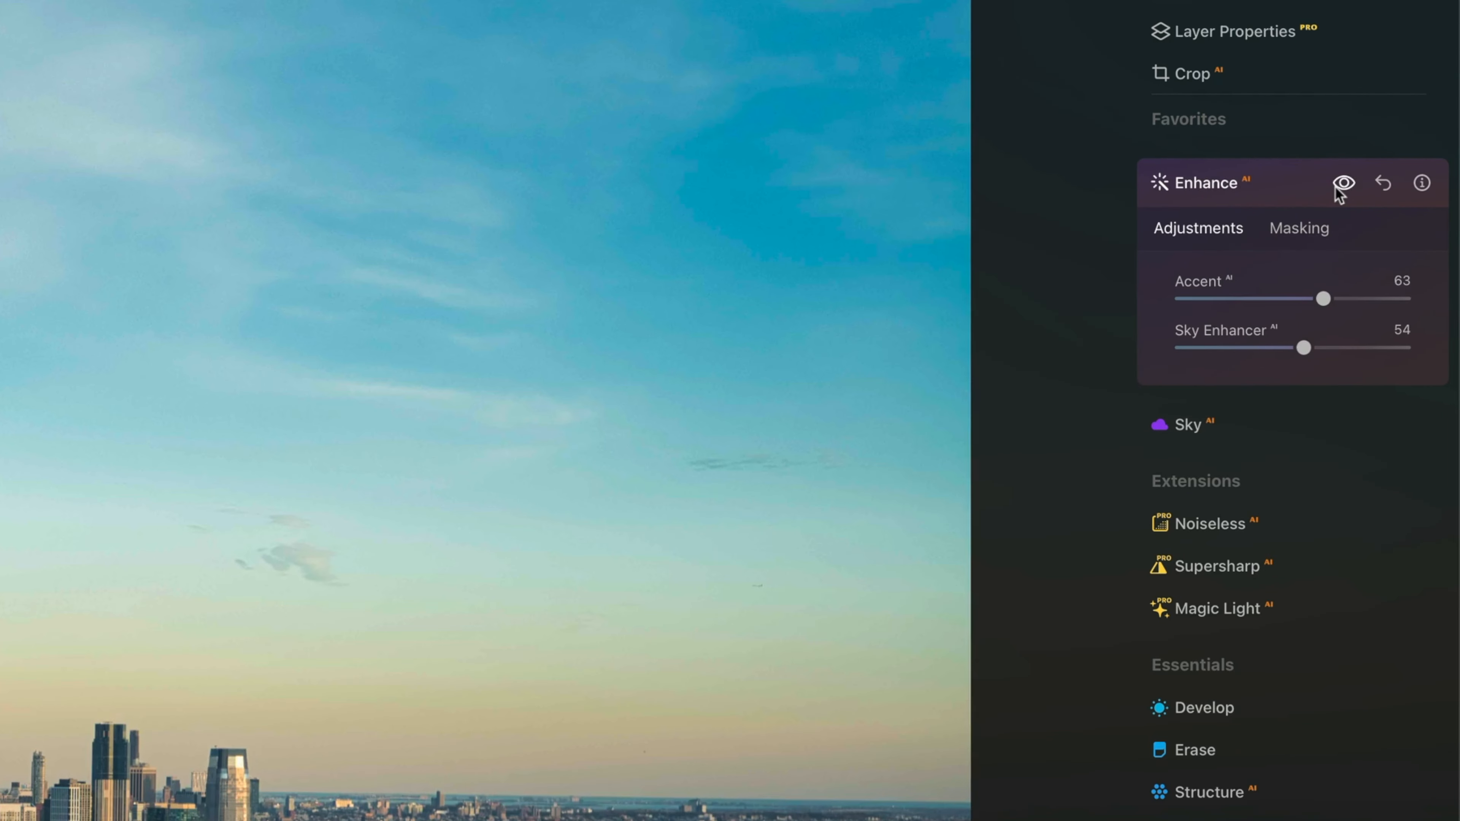
pyautogui.click(1401, 140)
pyautogui.click(1404, 140)
pyautogui.click(1403, 140)
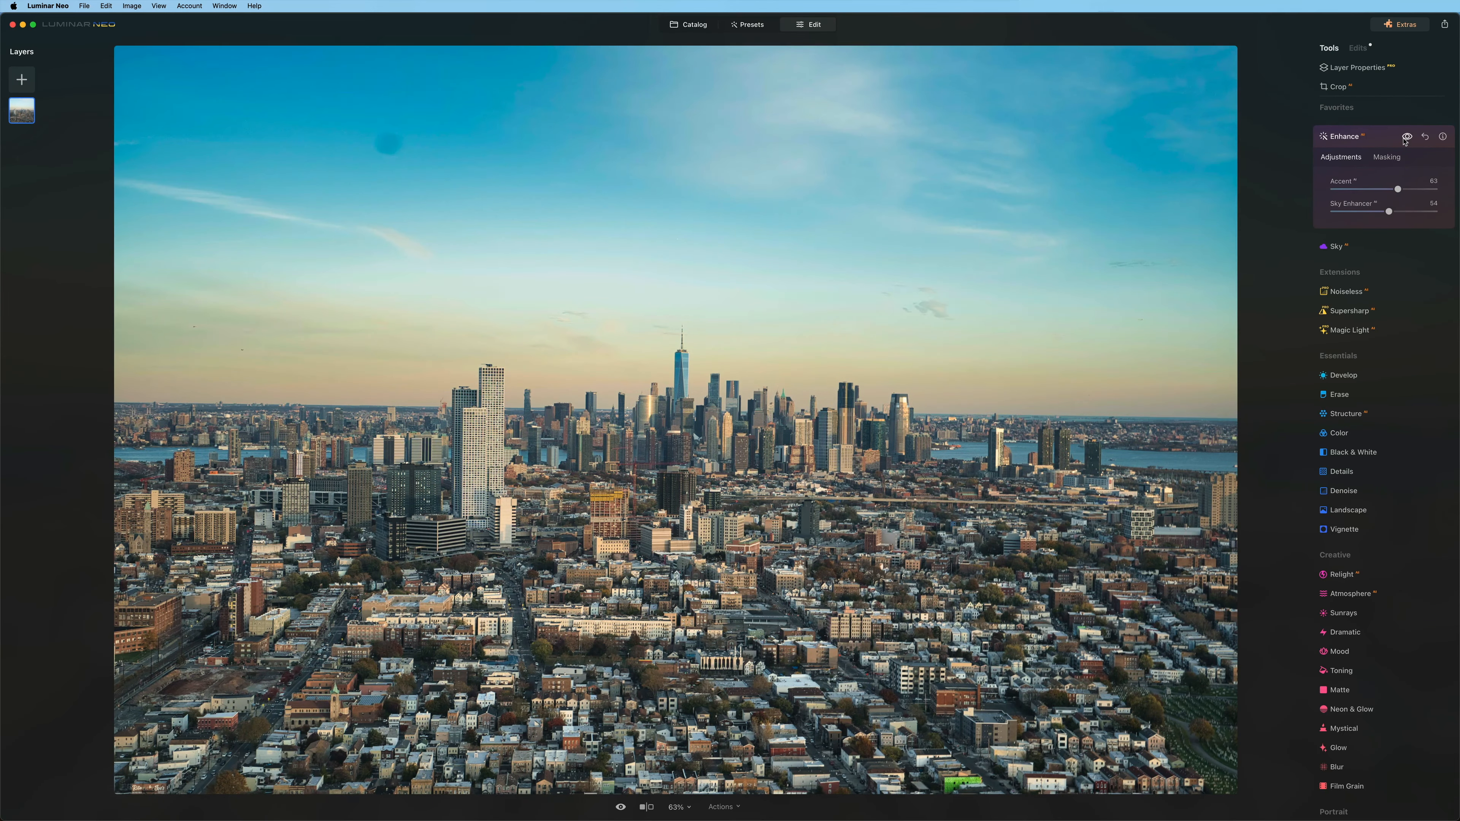
# Step: Compare the original and enhanced skyline in the split before/after view, sweeping the divider across the image
pyautogui.click(646, 807)
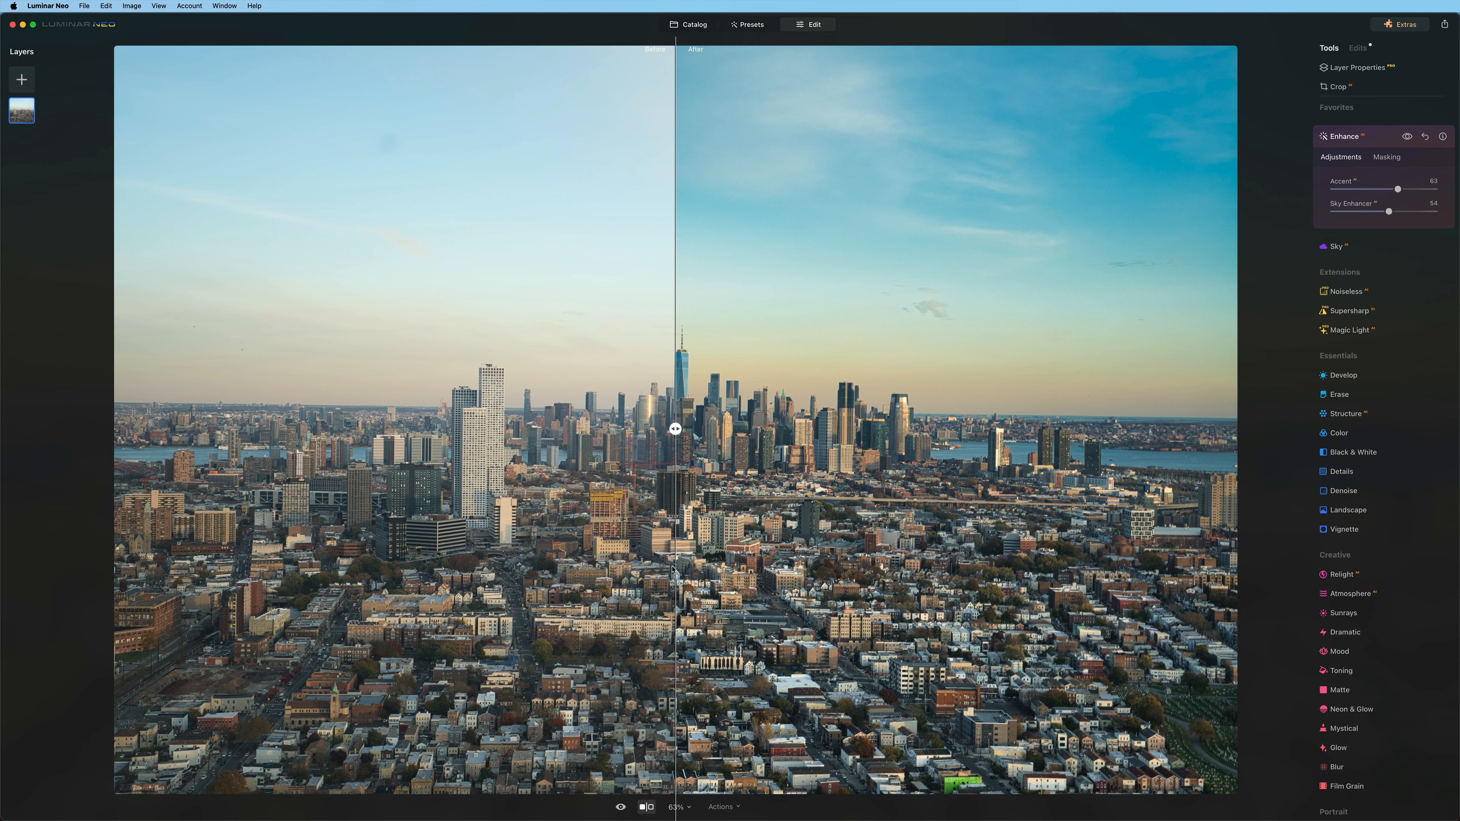
pyautogui.moveTo(674, 431)
pyautogui.mouseDown()
pyautogui.moveTo(1150, 427)
pyautogui.moveTo(489, 429)
pyautogui.moveTo(659, 428)
pyautogui.mouseUp()
pyautogui.moveTo(476, 415); pyautogui.dragTo(677, 422)
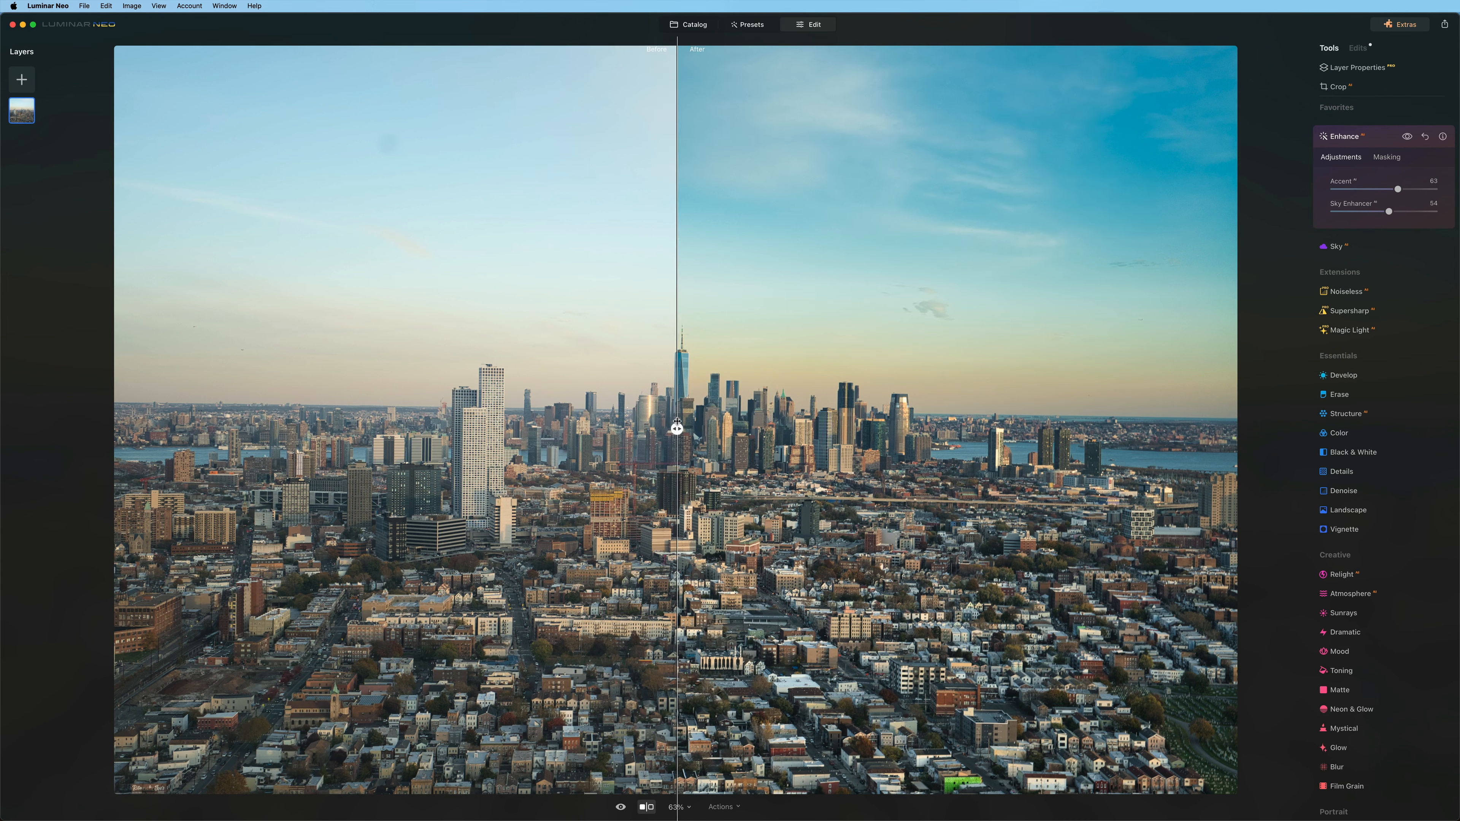
pyautogui.click(645, 807)
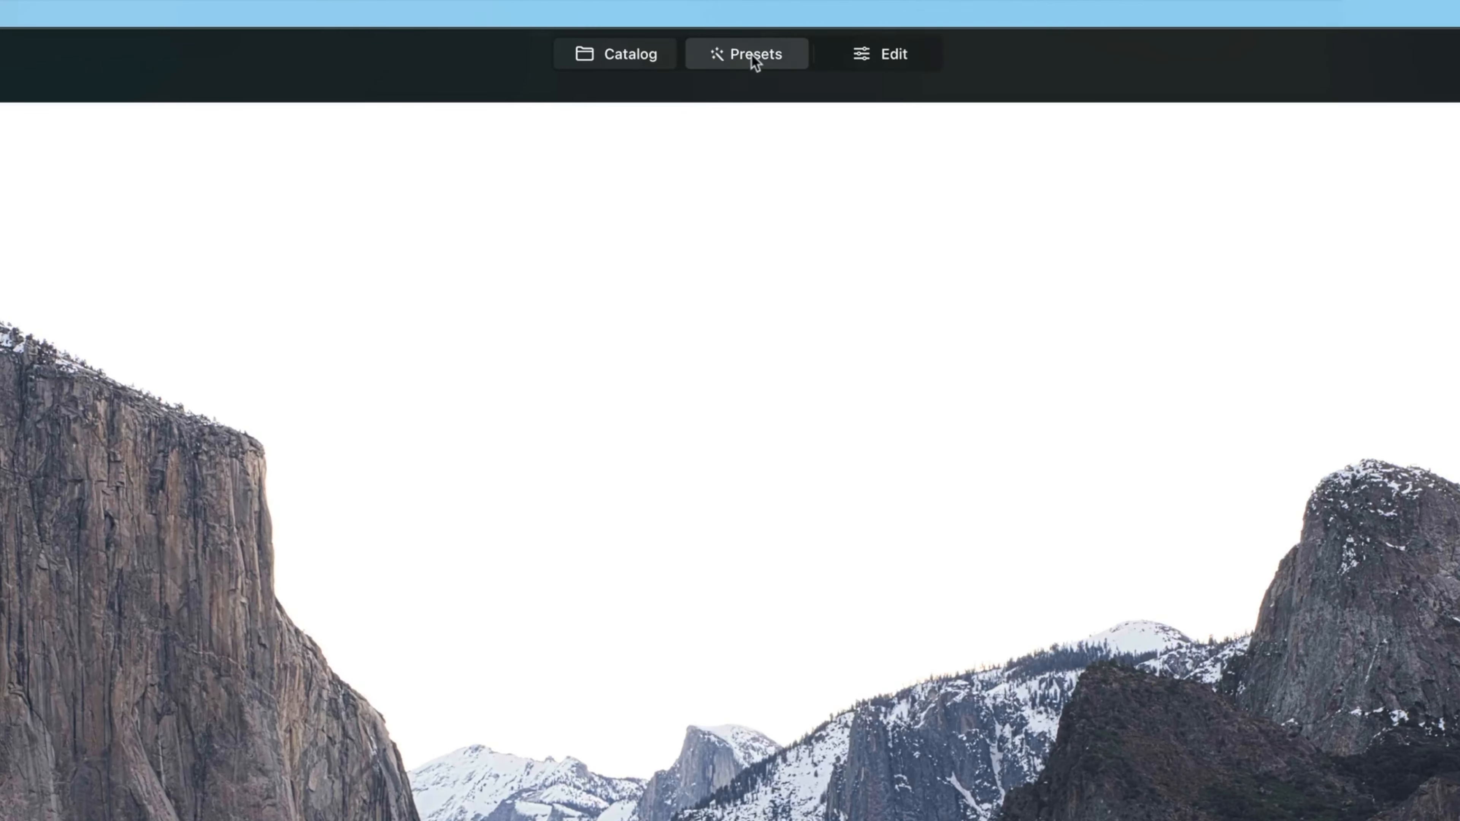
# Step: Browse the preset collections suggested for the mountain valley photo and open the Scenery collection
pyautogui.click(748, 27)
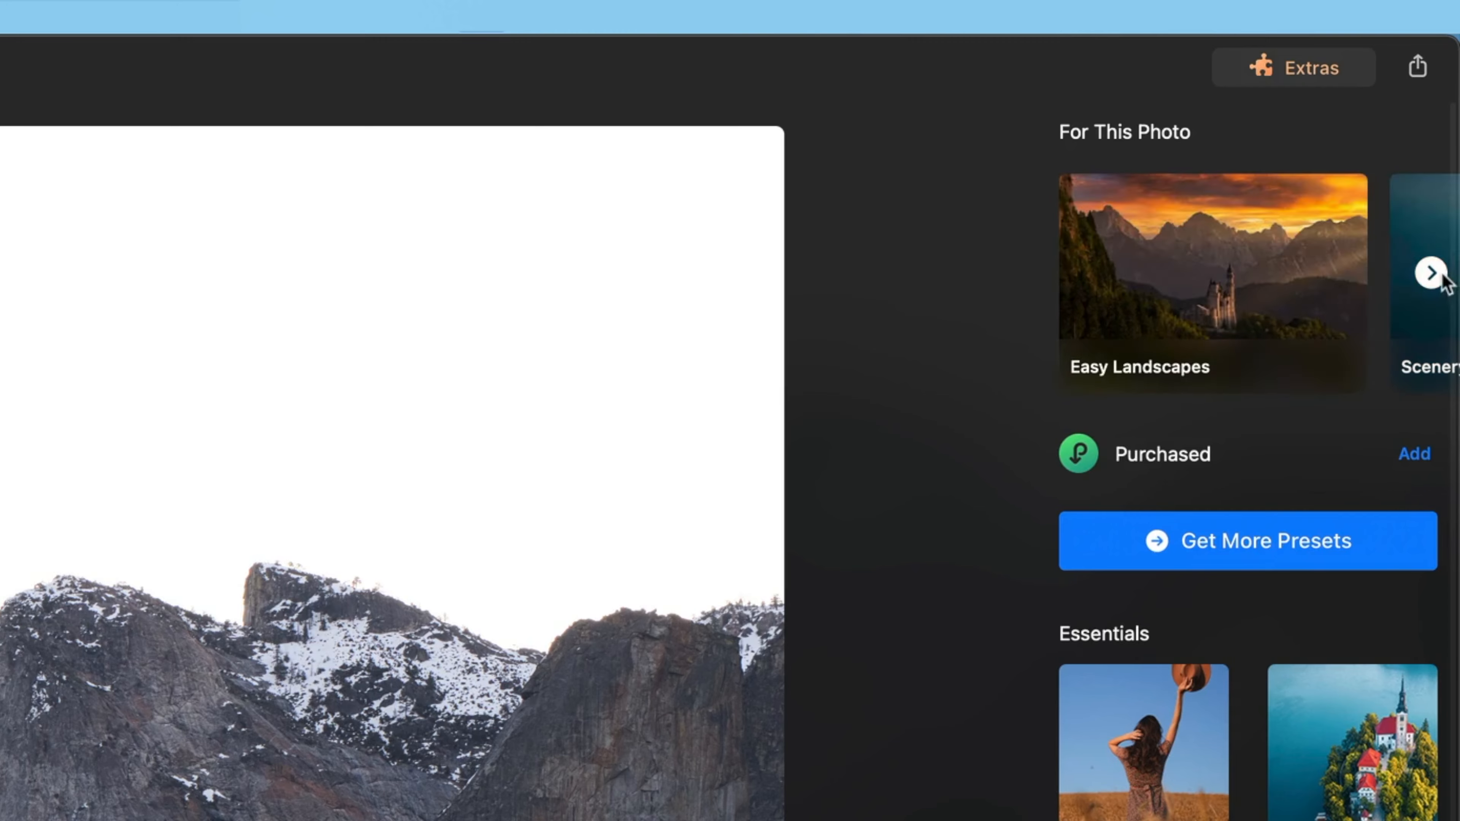
pyautogui.click(1431, 273)
pyautogui.click(1430, 272)
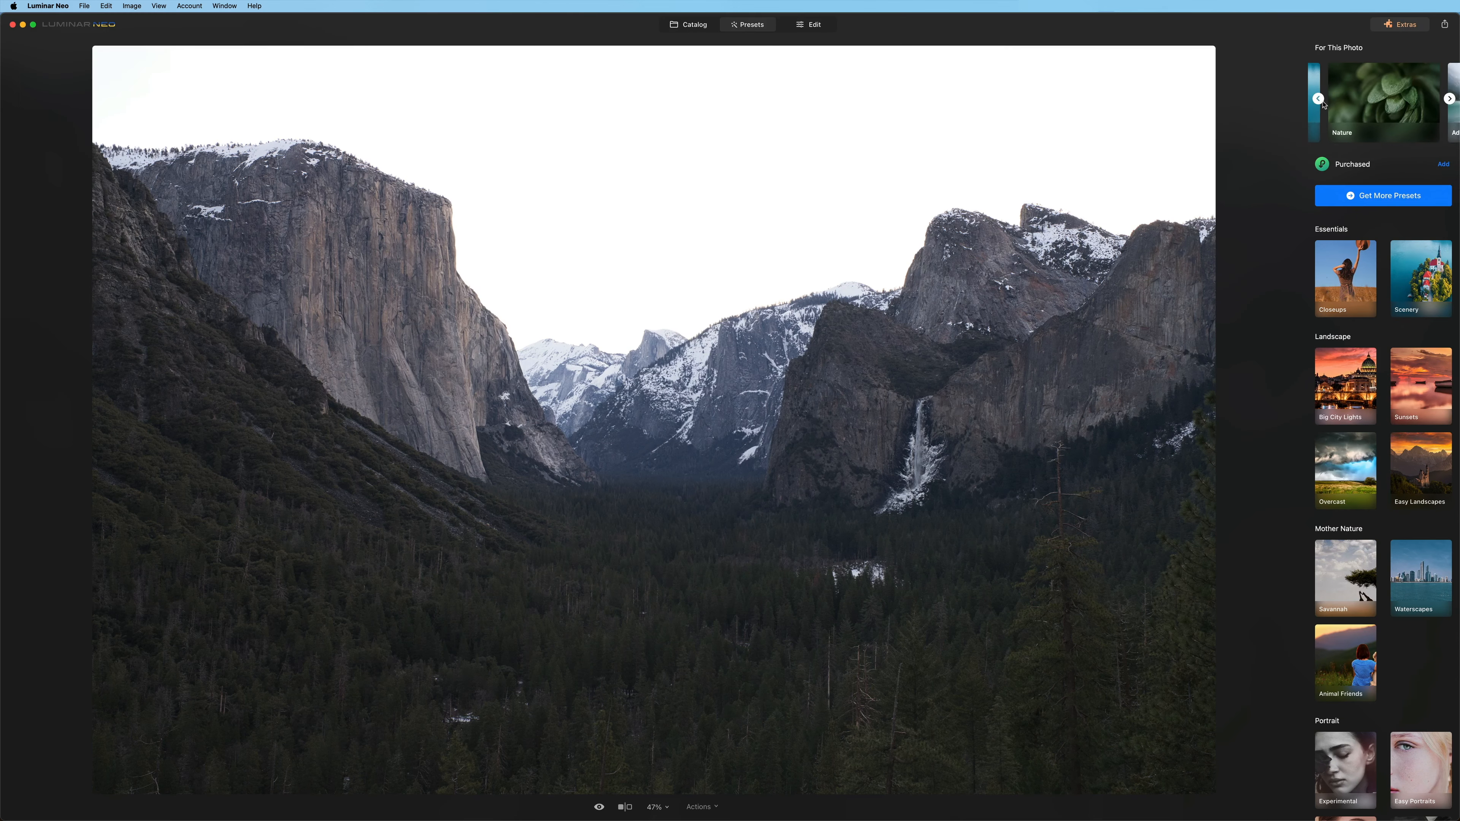
pyautogui.click(1319, 98)
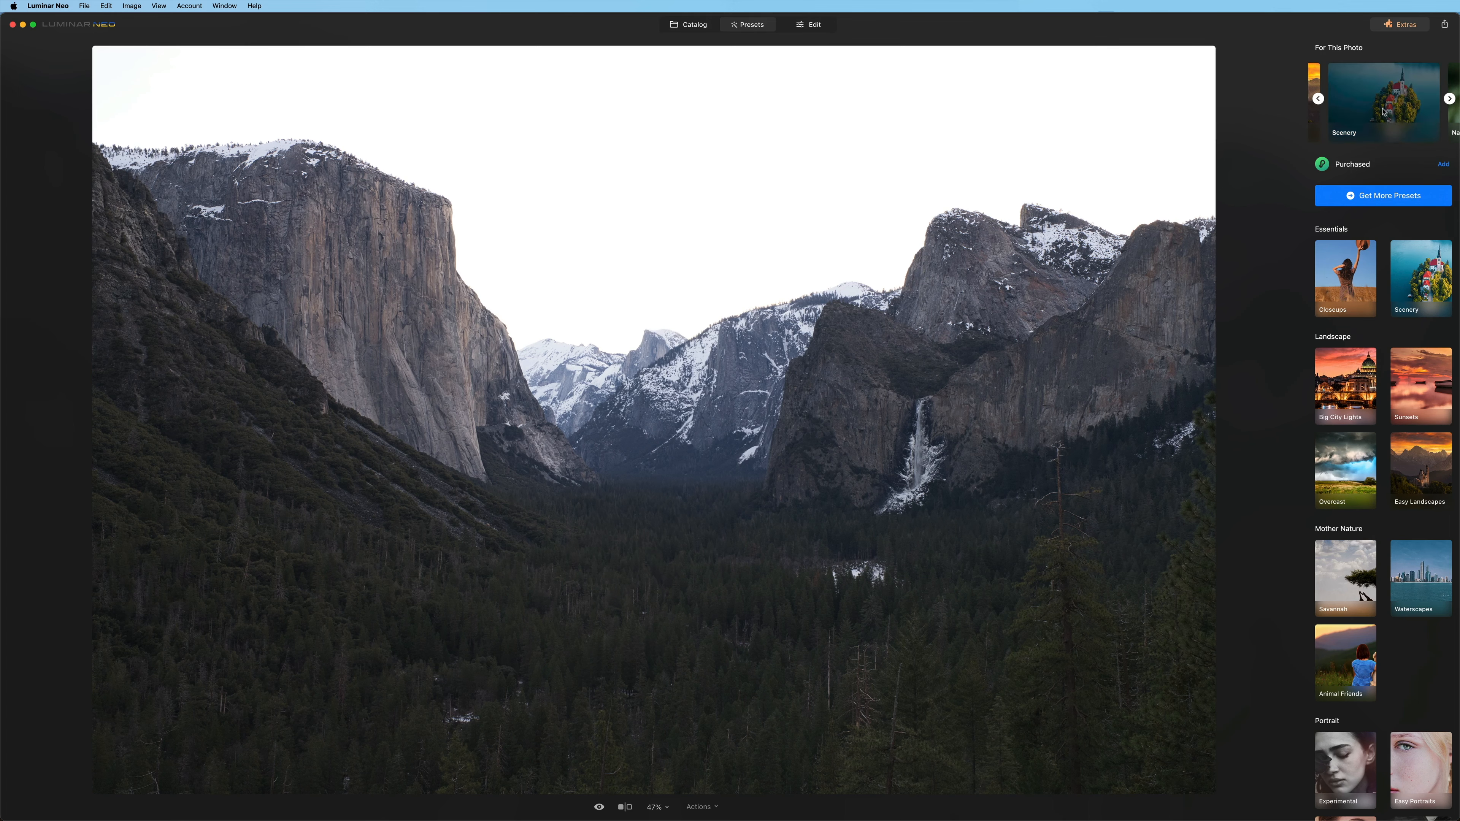
pyautogui.click(1337, 113)
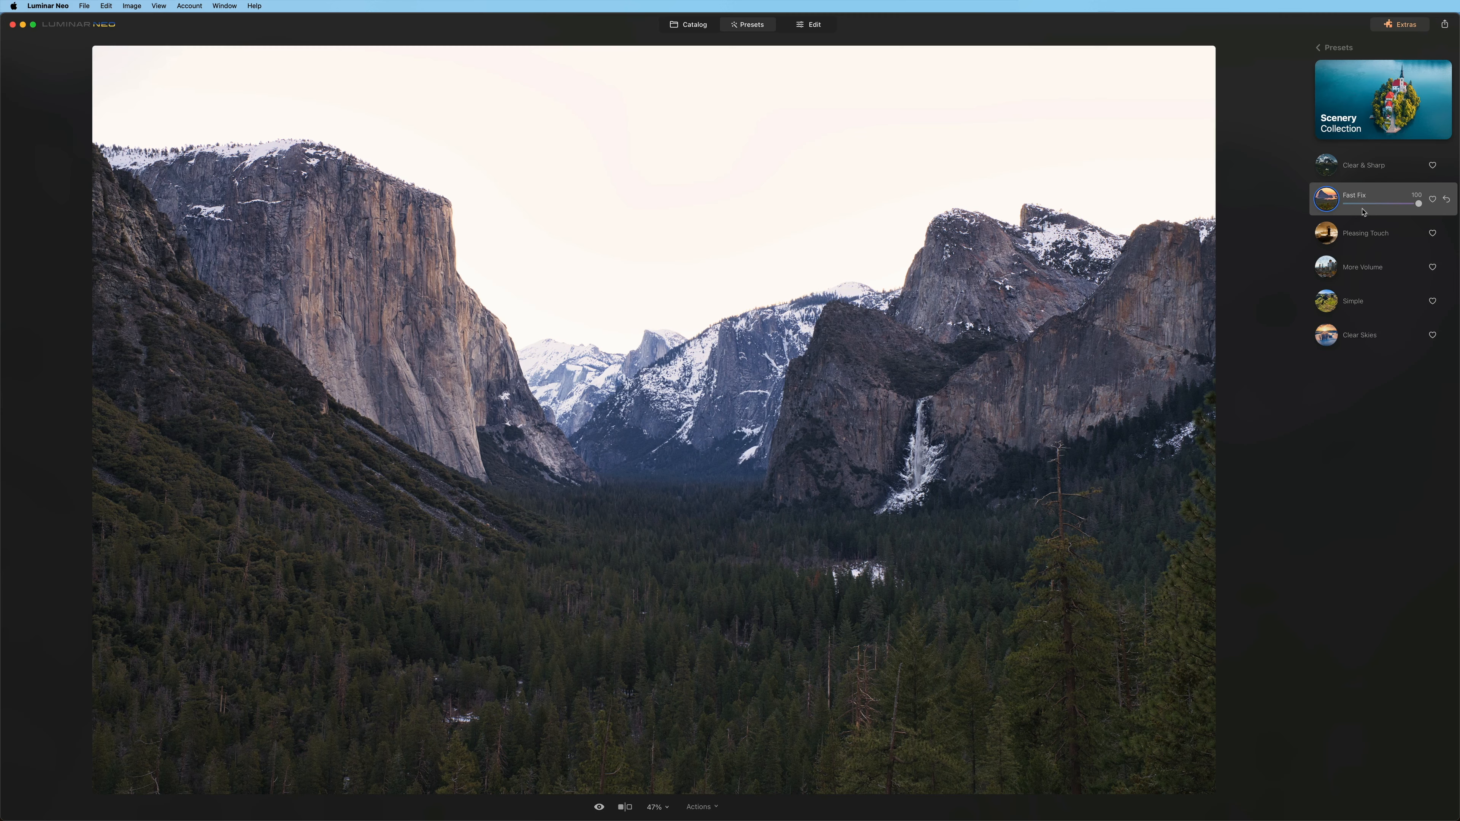
# Step: Apply the Fast Fix preset at a strength of 64 and compare the valley photo with and without it
pyautogui.click(1400, 204)
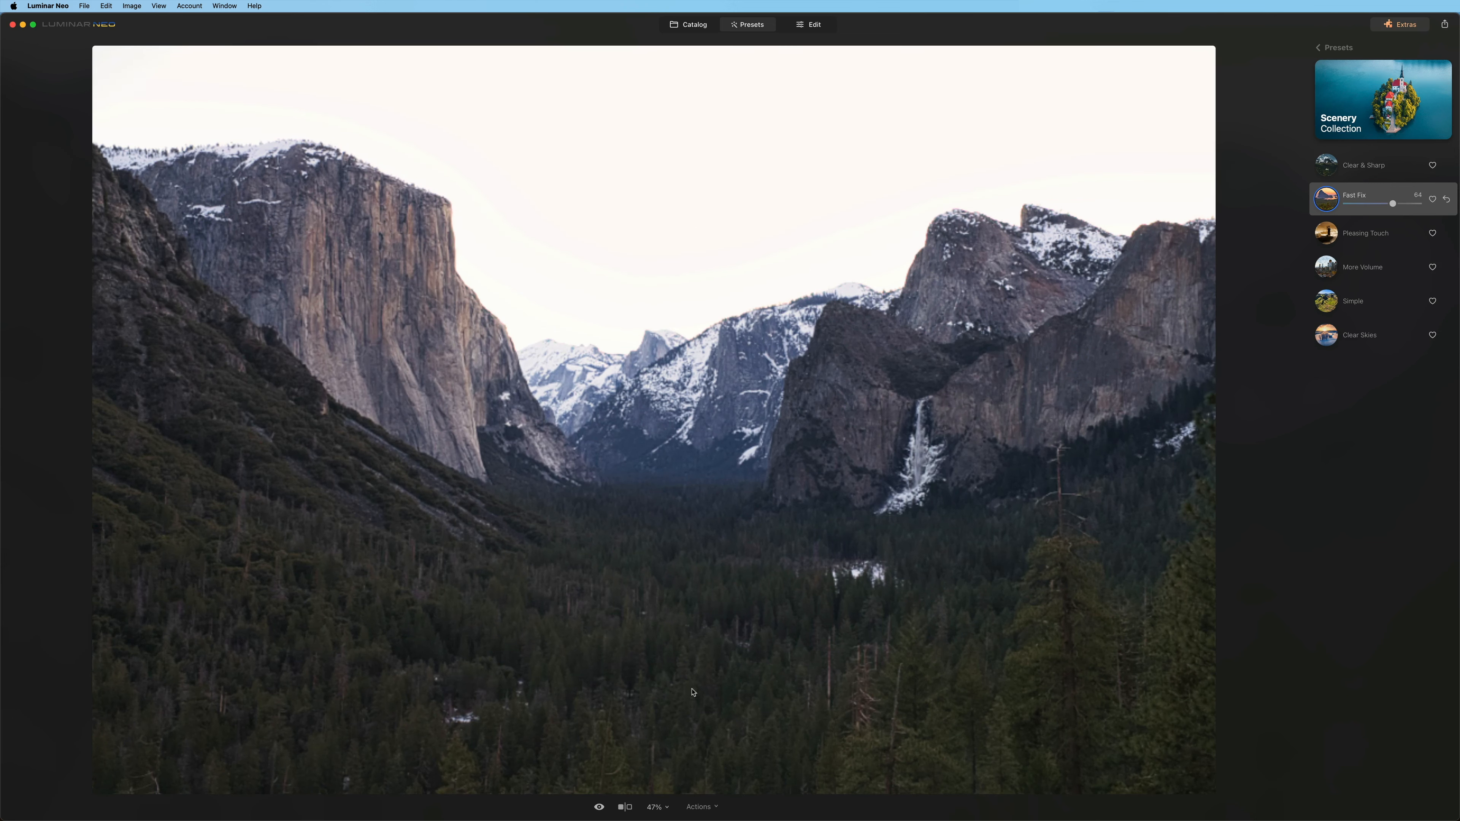
pyautogui.click(600, 808)
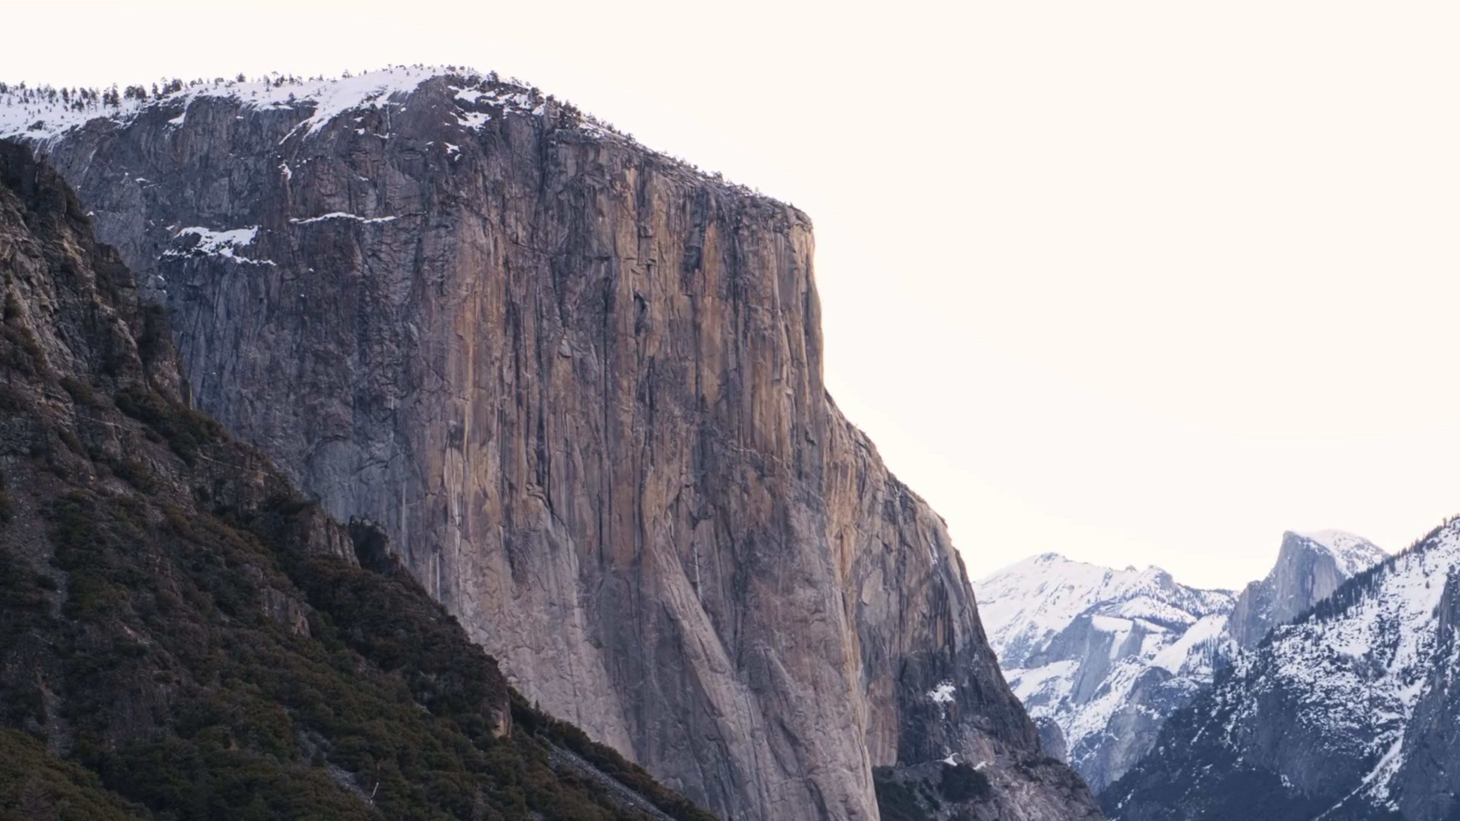
pyautogui.click(600, 808)
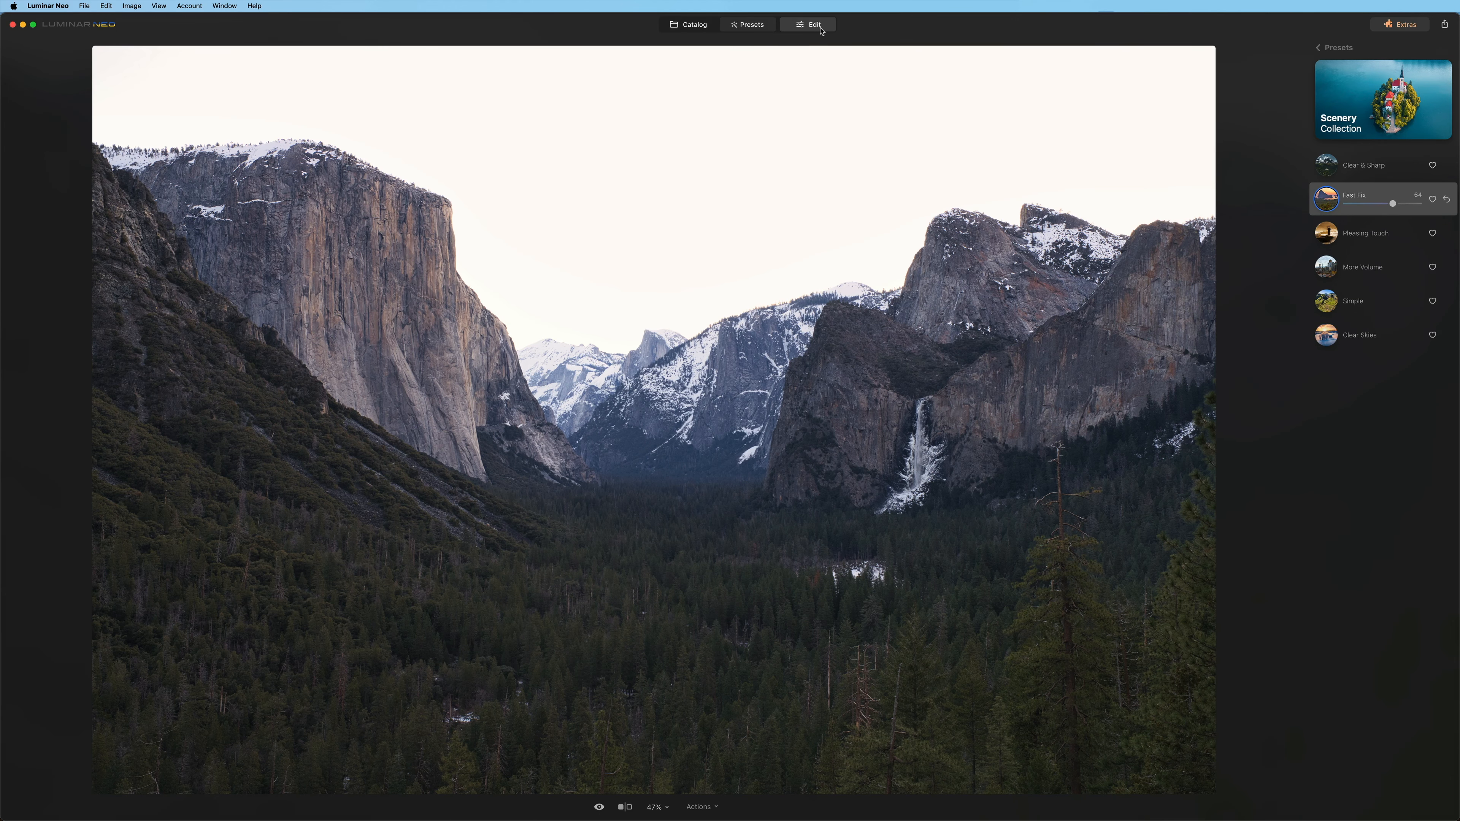
# Step: Switch the valley photo to the editing workspace and open the Sky tool
pyautogui.click(820, 27)
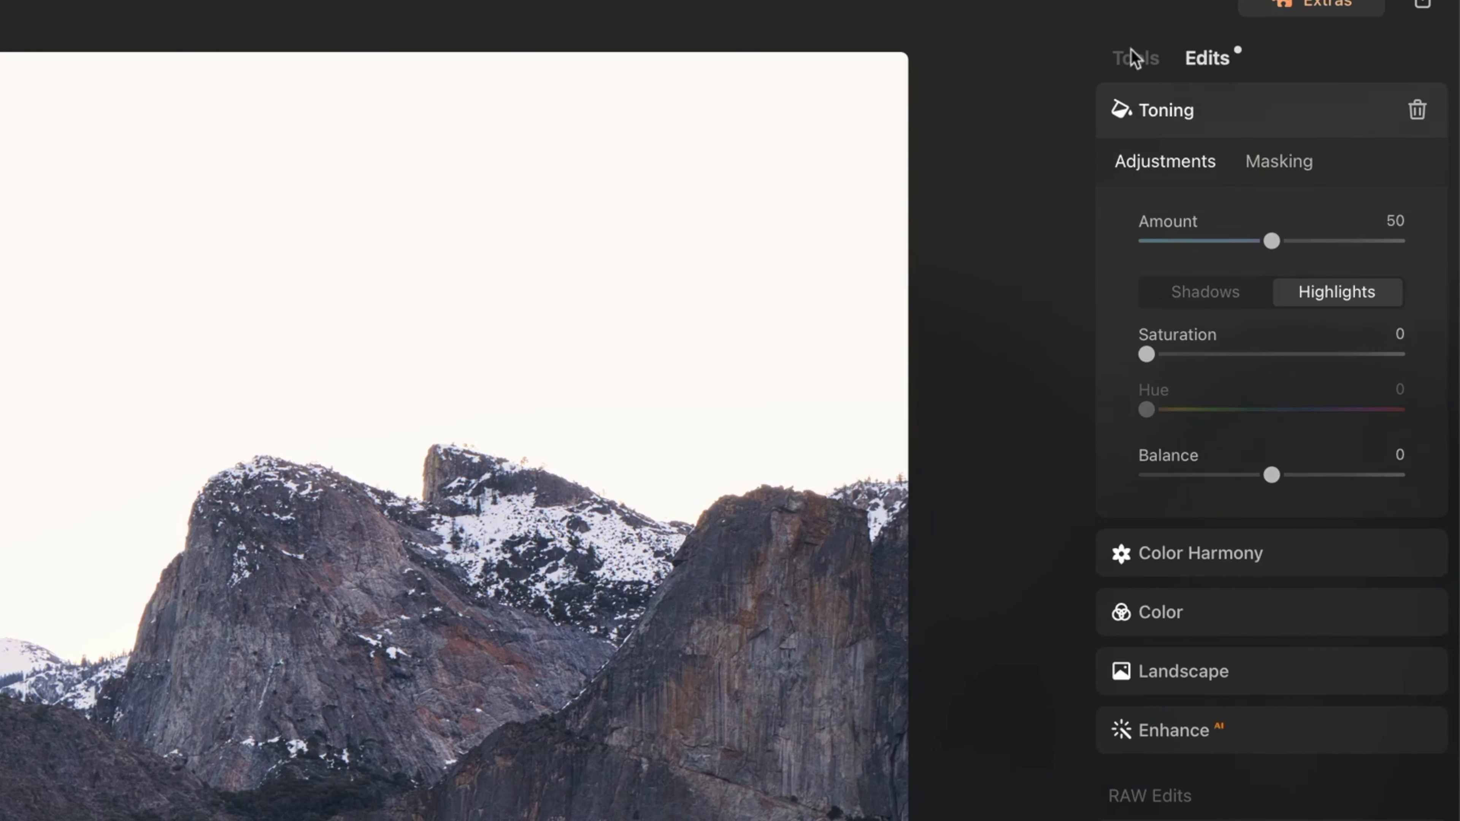
pyautogui.click(1135, 59)
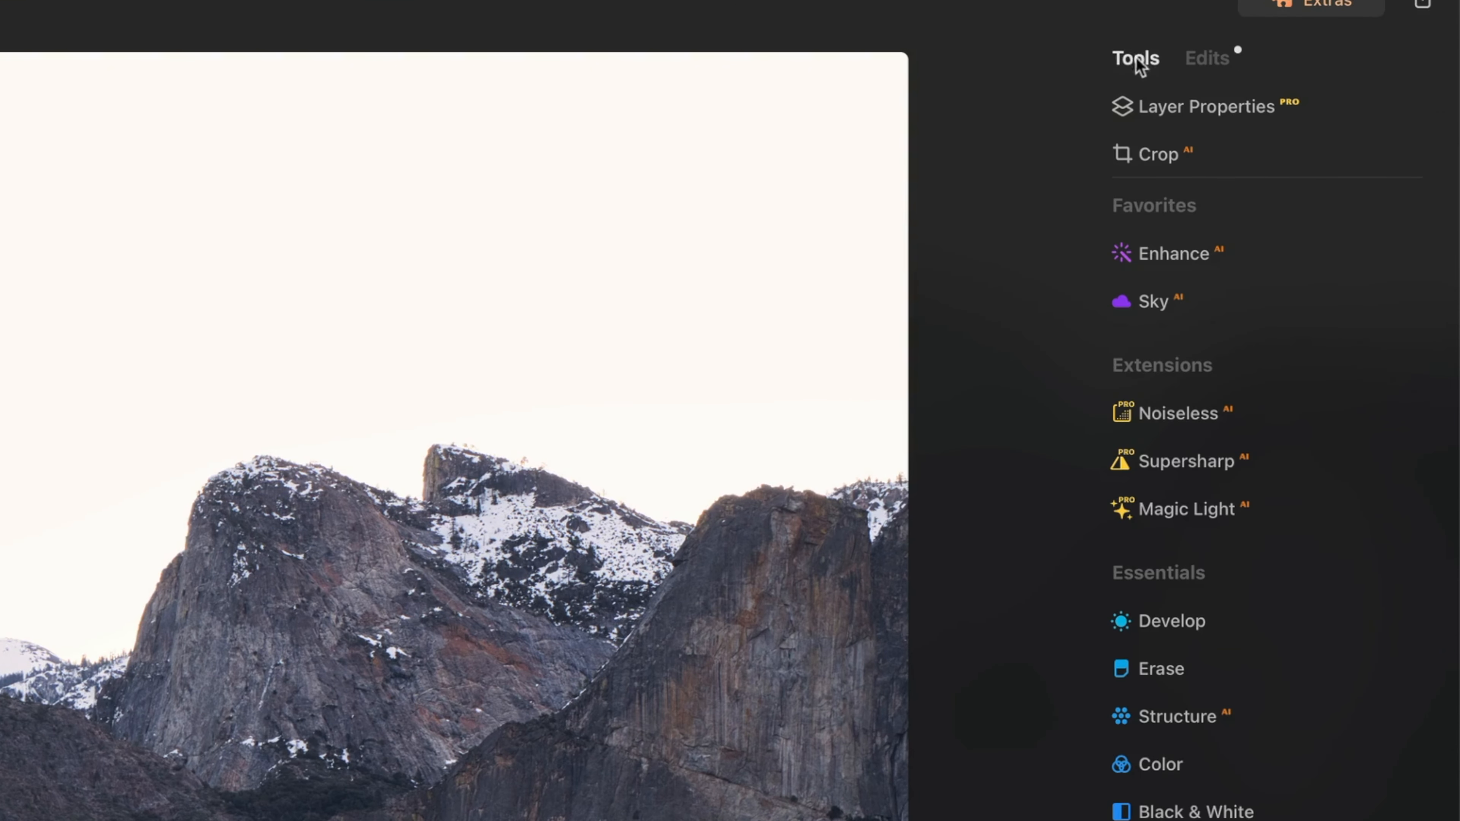
pyautogui.click(1155, 302)
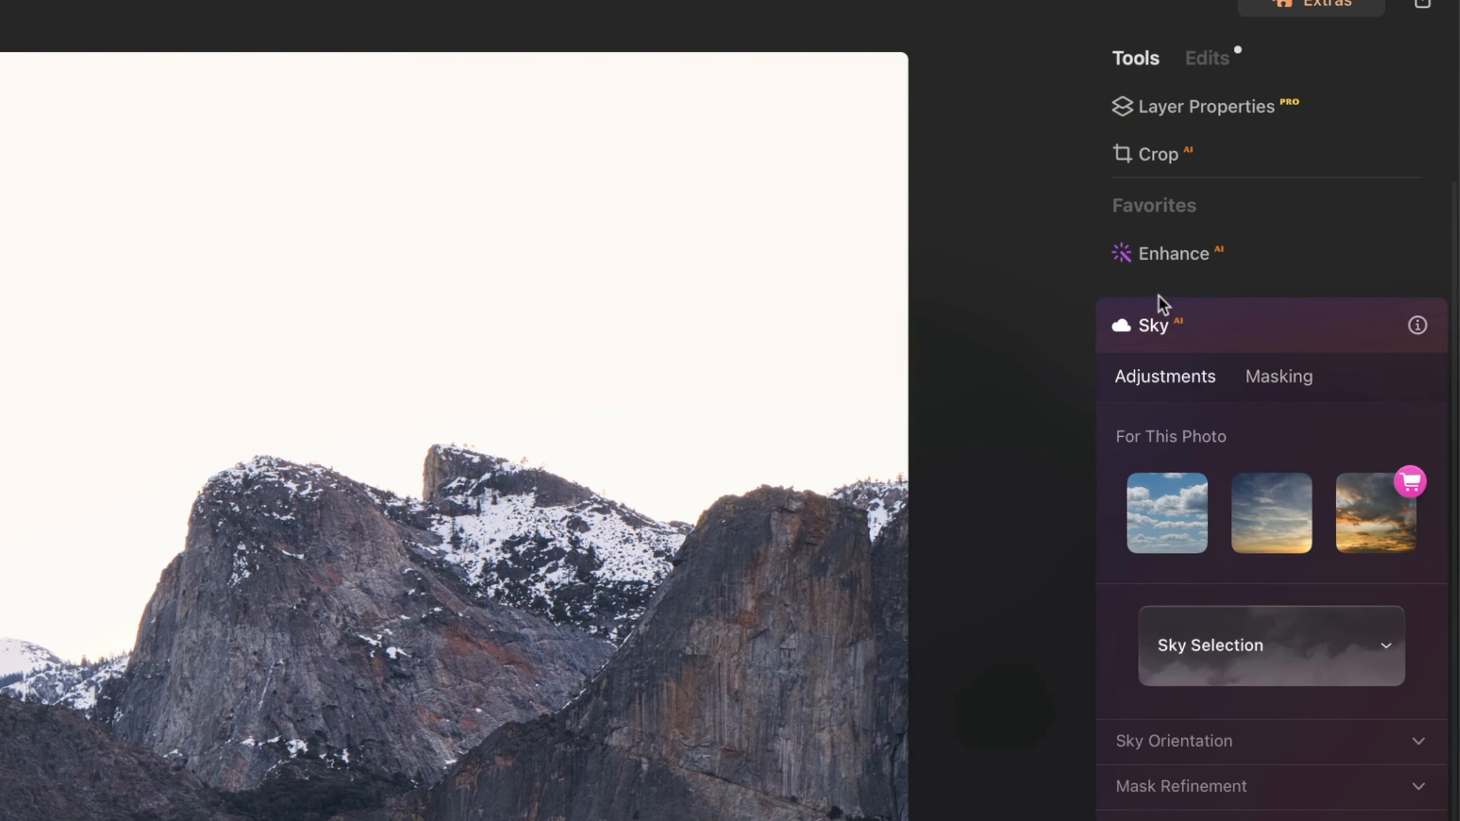
# Step: Try strengthening the valley photo's blank sky with the Enhance tool's Sky Enhancer
pyautogui.click(1166, 259)
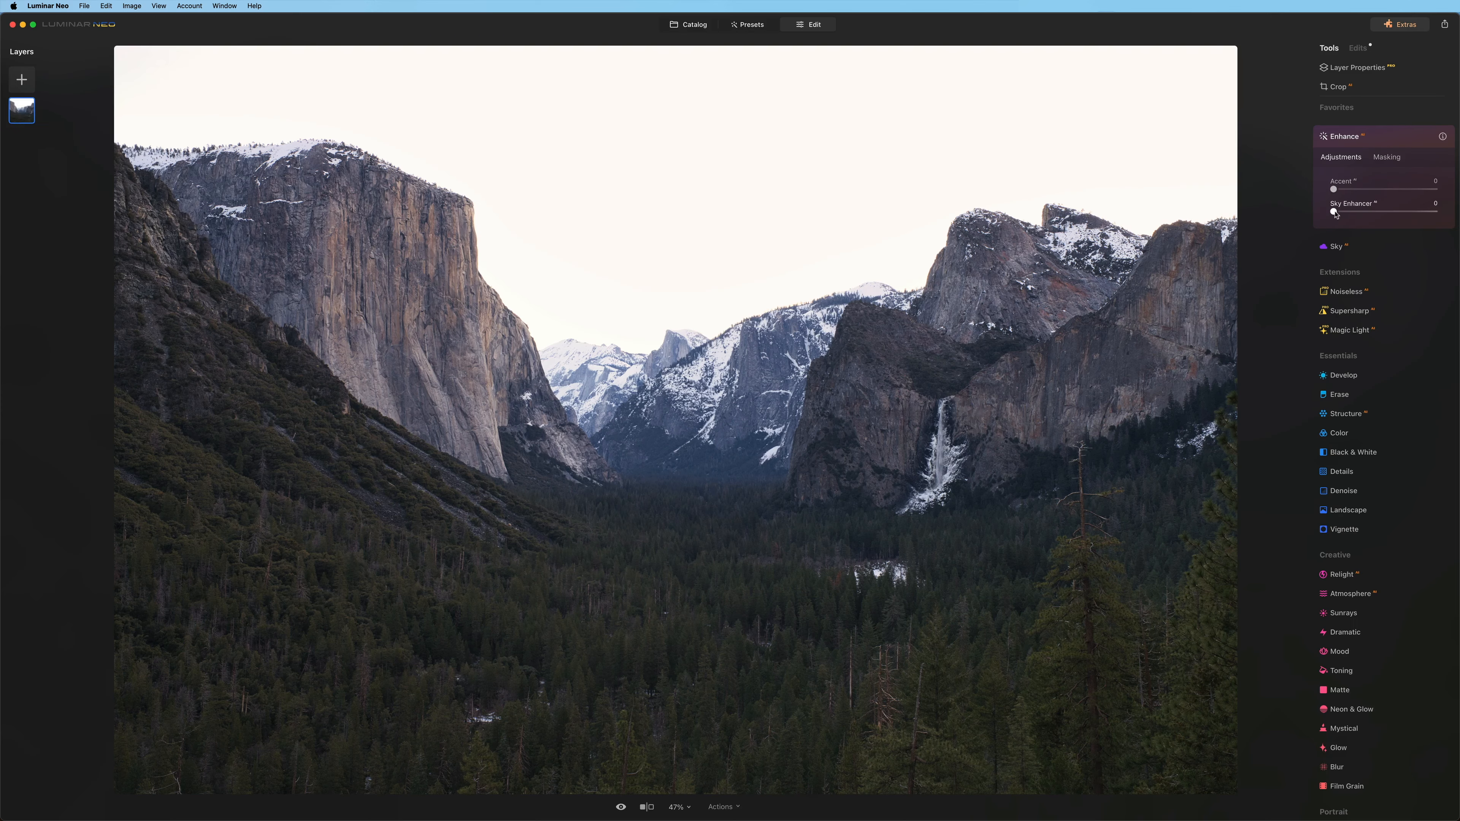
pyautogui.moveTo(1146, 463); pyautogui.dragTo(1449, 463)
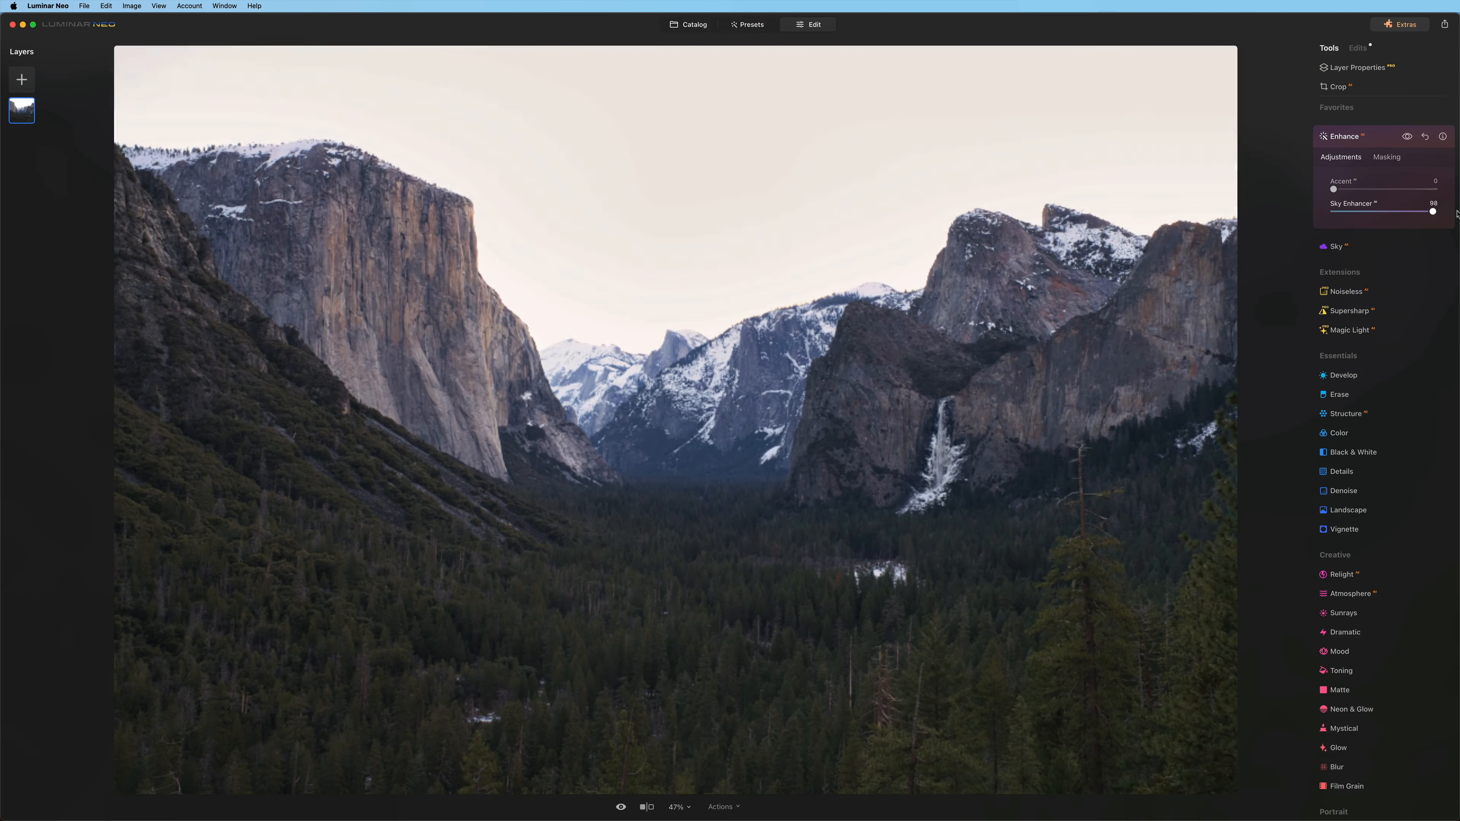
pyautogui.moveTo(1456, 214); pyautogui.dragTo(943, 190)
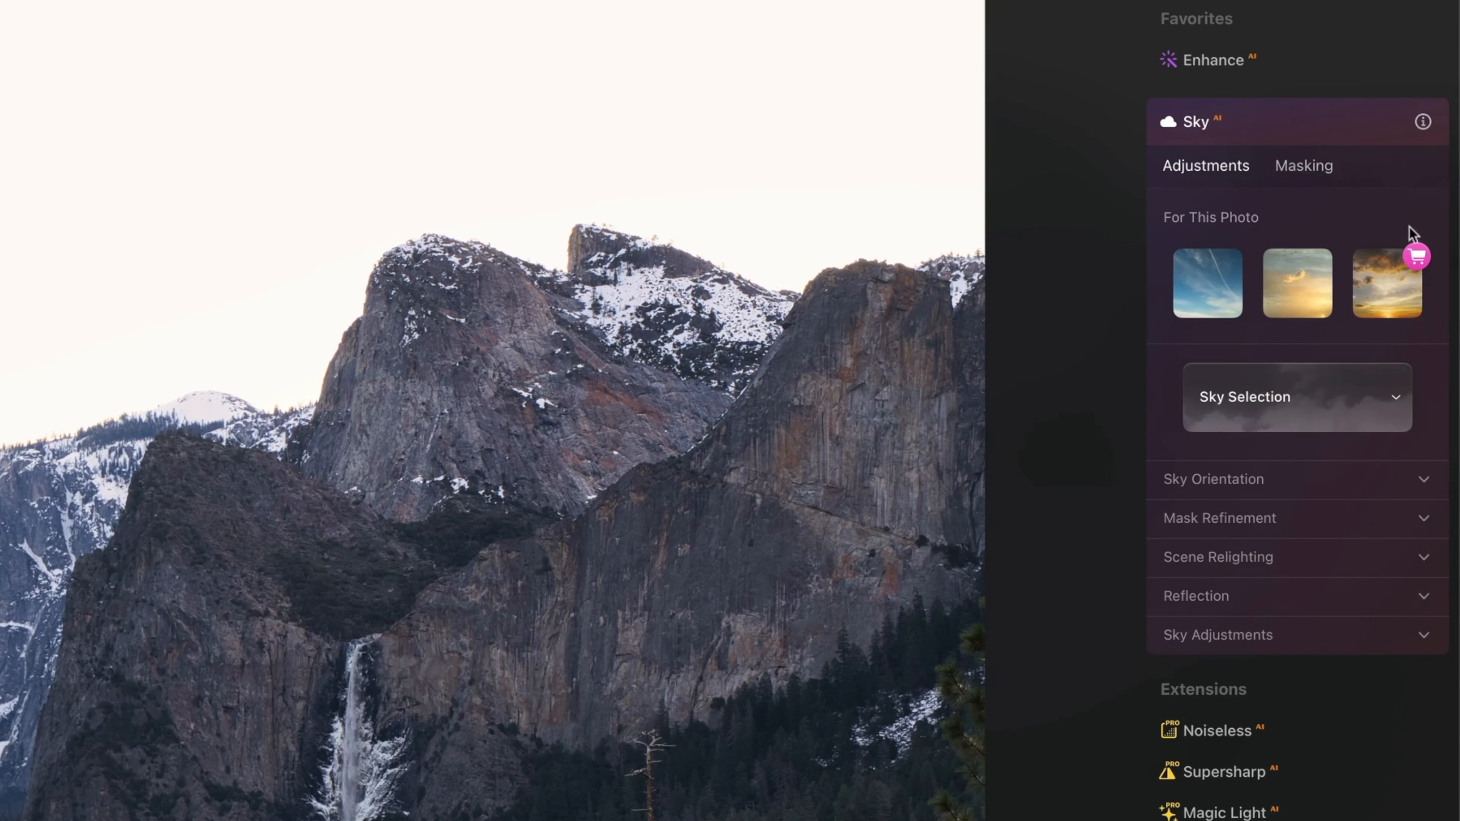
# Step: Replace the valley photo's blank sky with the suggested Sunset 2 sky and try the suggested blue sky
pyautogui.click(1308, 284)
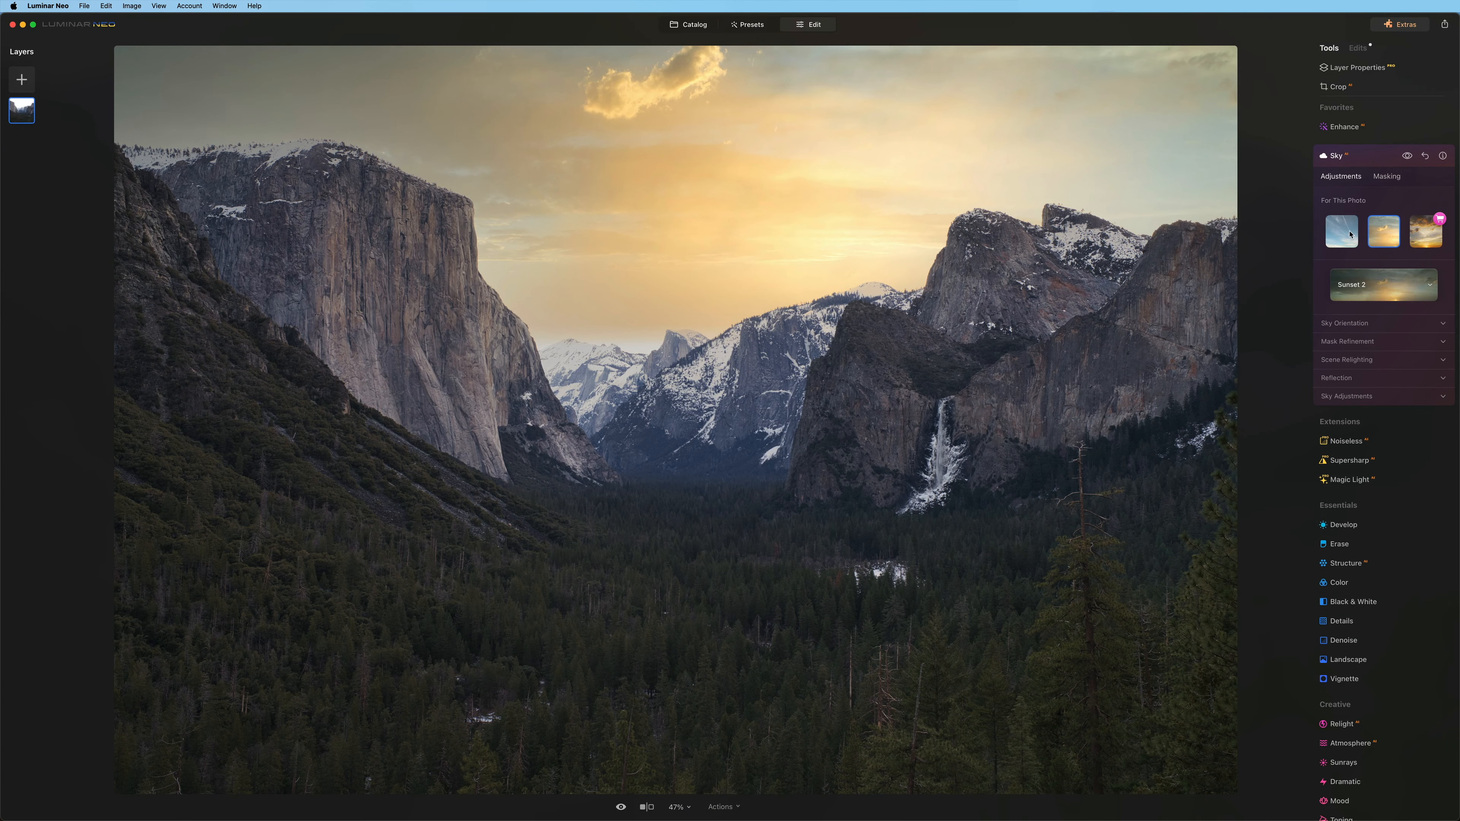
pyautogui.click(1350, 235)
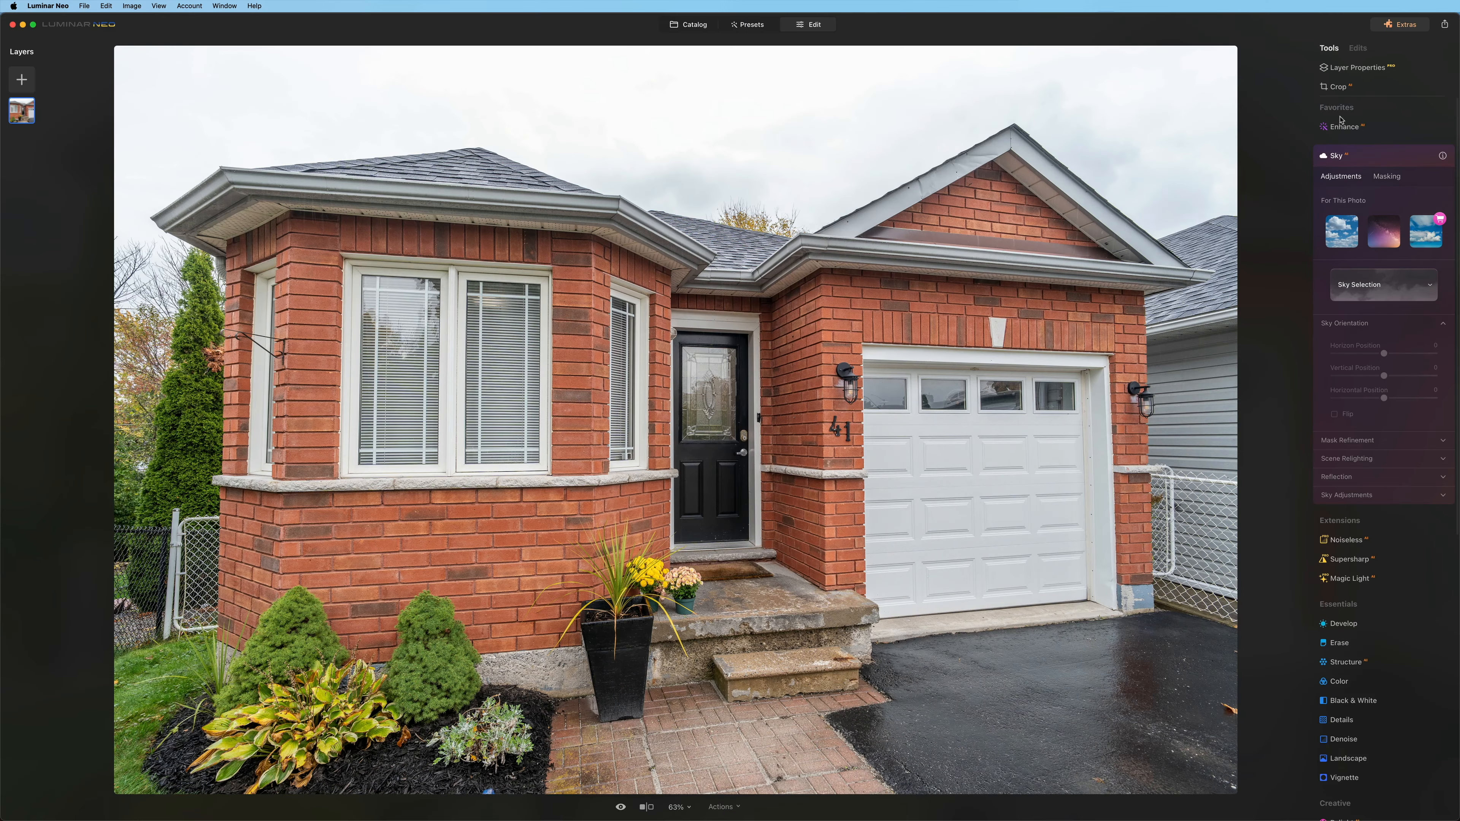
# Step: Try strengthening the brick house photo's pale sky with the Enhance tool's Sky Enhancer
pyautogui.click(1342, 132)
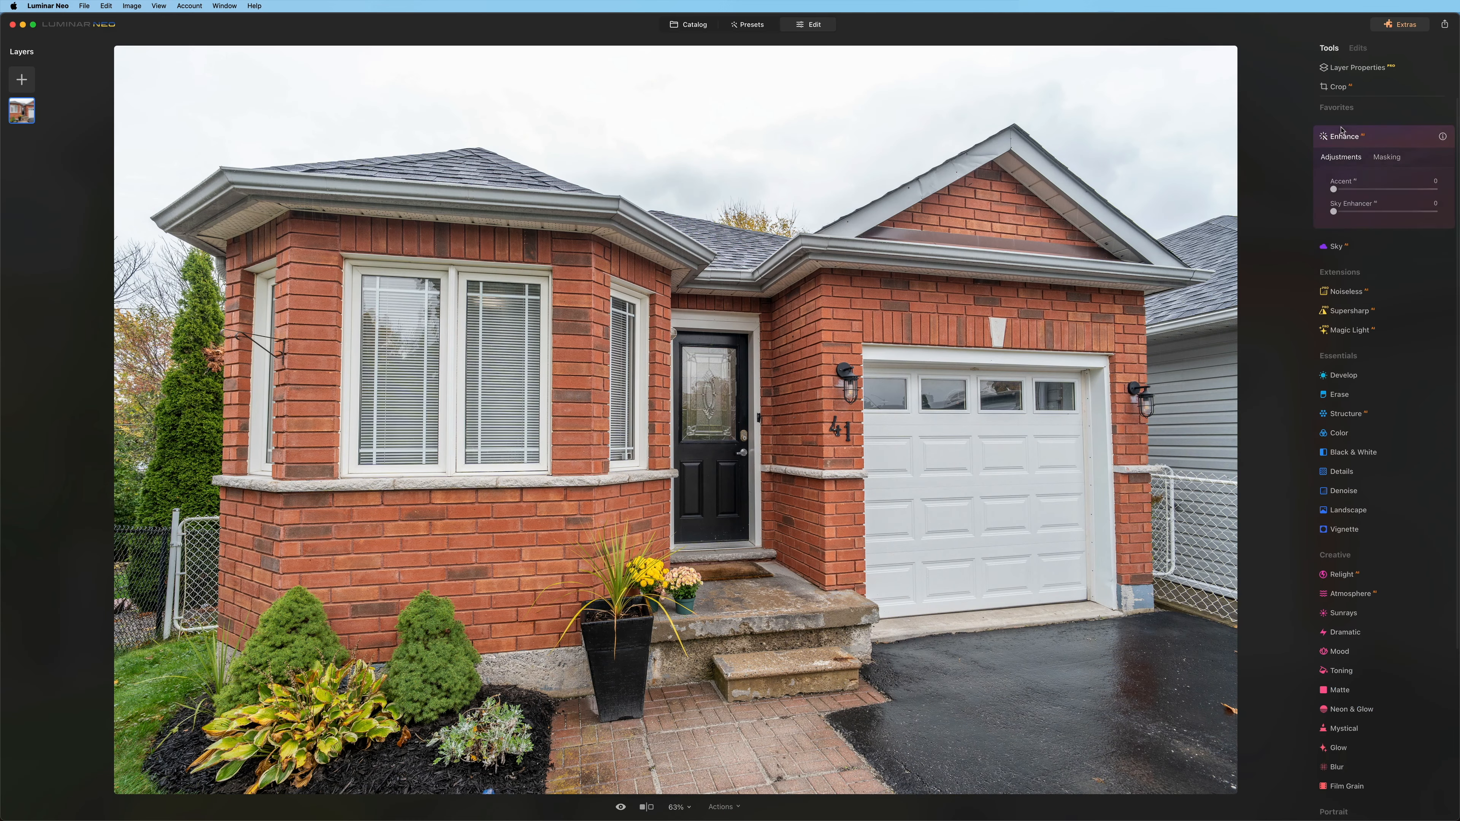
pyautogui.click(1382, 213)
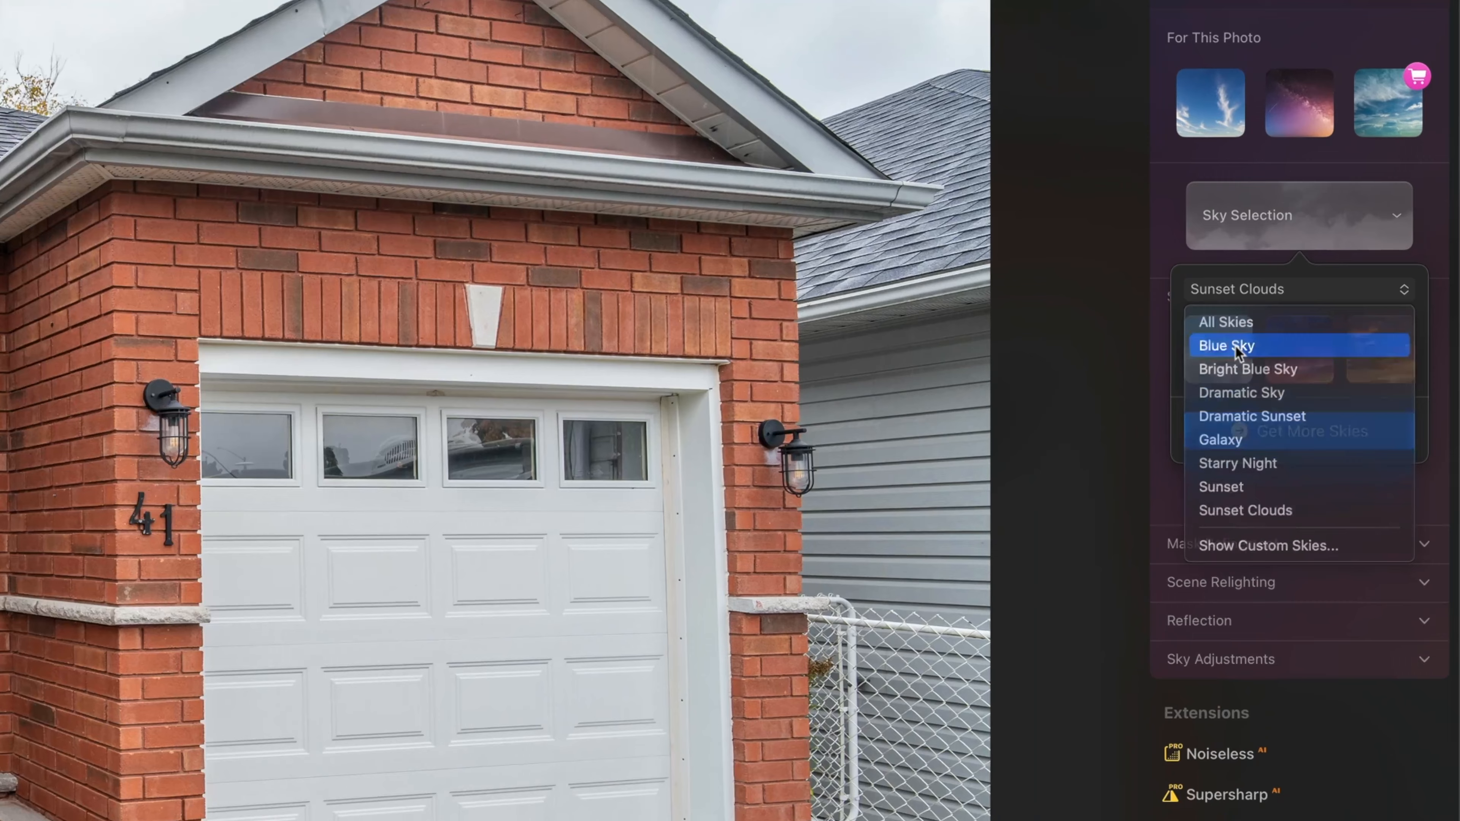
# Step: Replace the brick house photo's sky with the first cloudy sky from the Blue Sky category and compare it with the original
pyautogui.click(1362, 342)
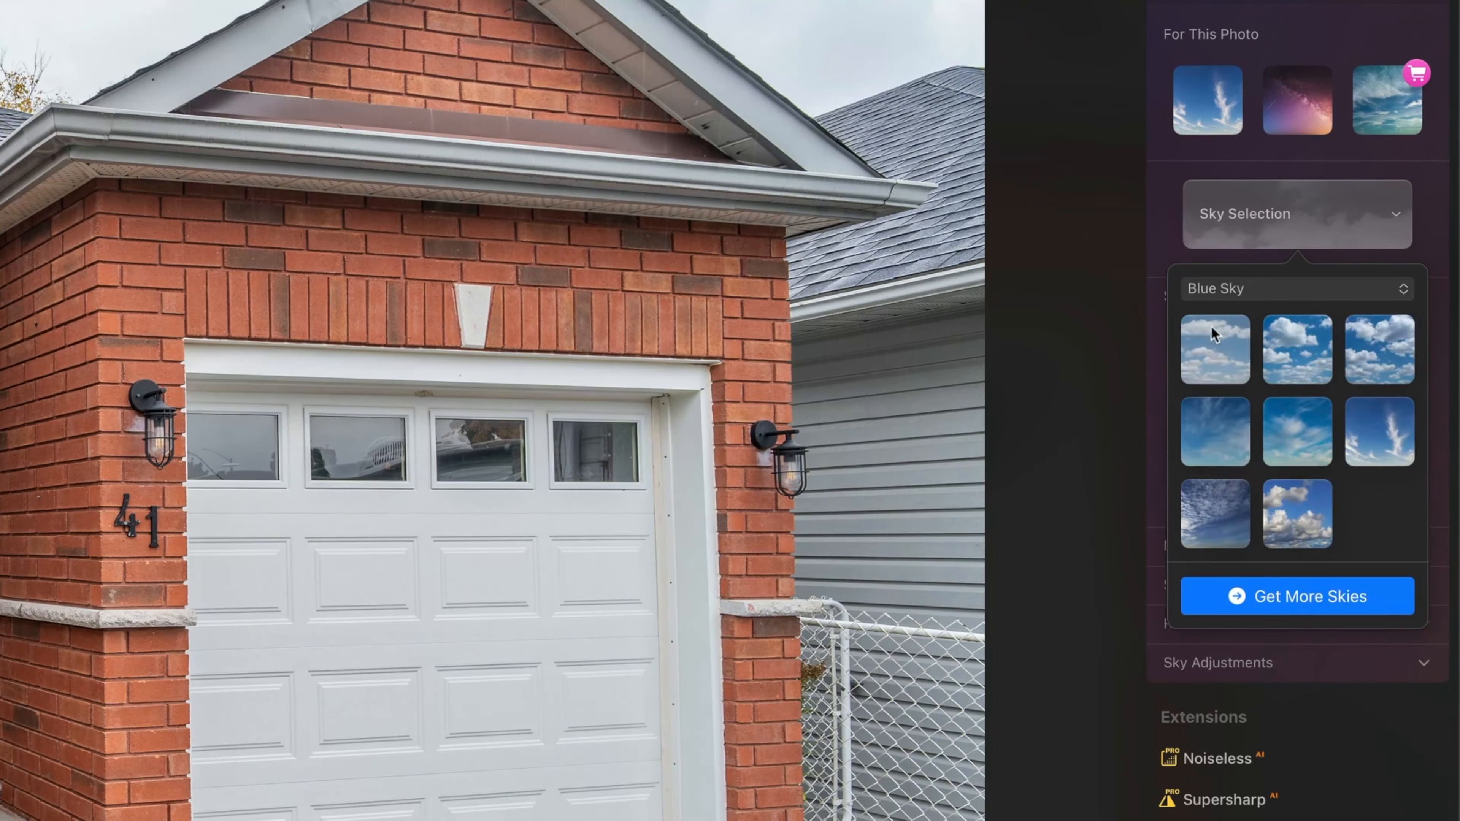
pyautogui.click(1209, 344)
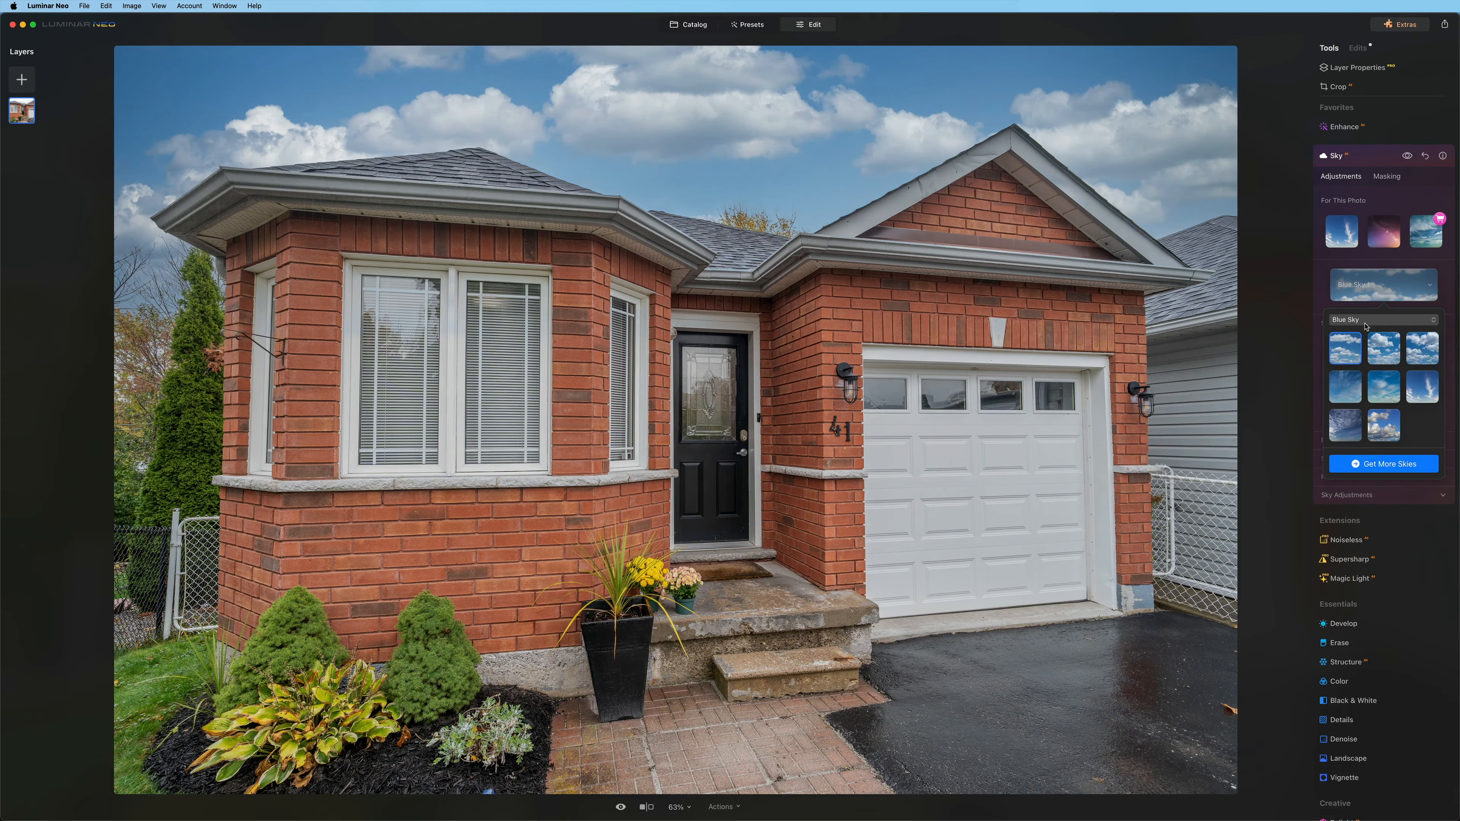
pyautogui.click(621, 806)
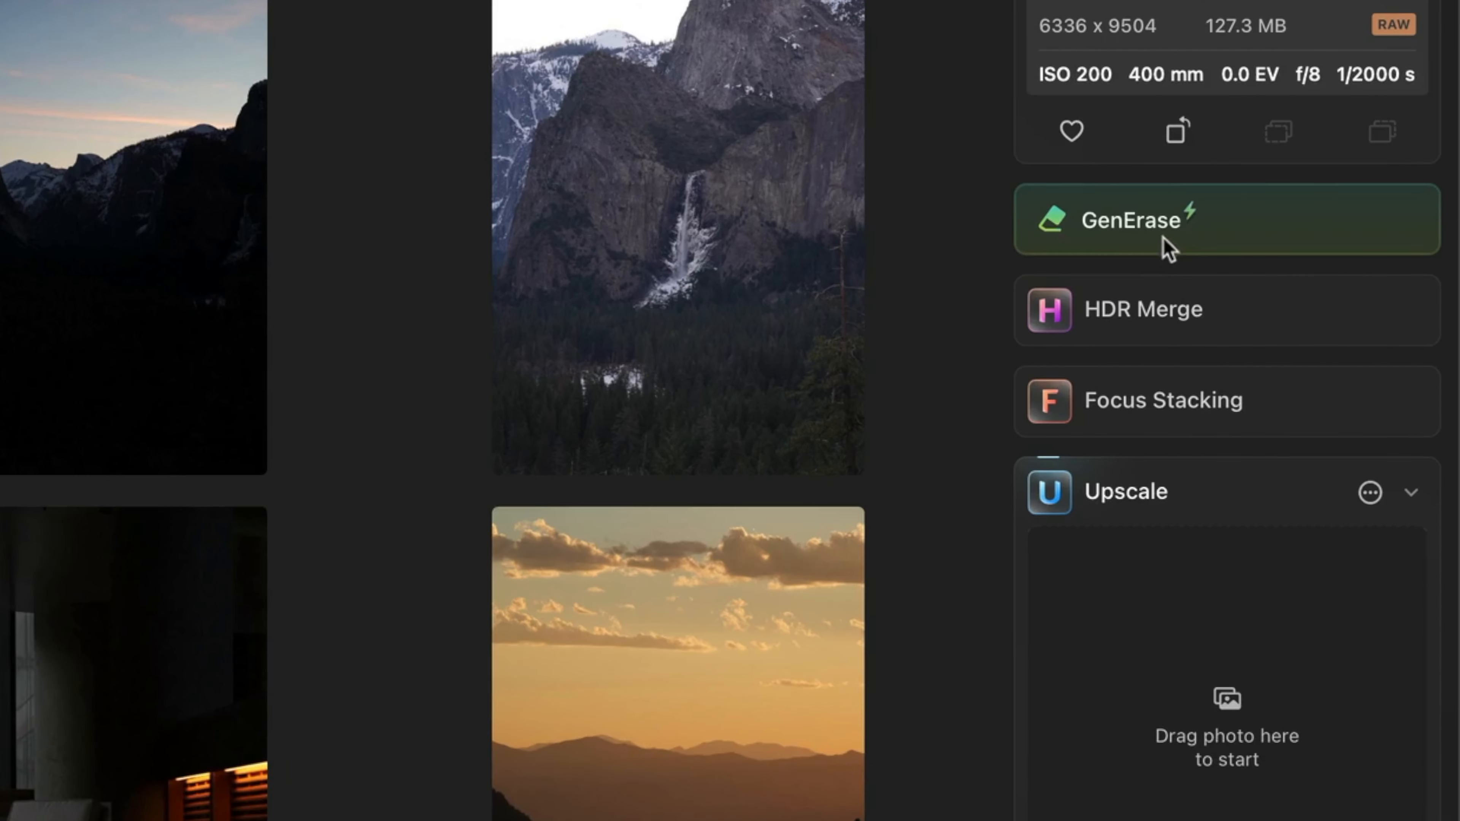
# Step: Open the RAW photo selected in the catalog in GenErase
pyautogui.click(1164, 238)
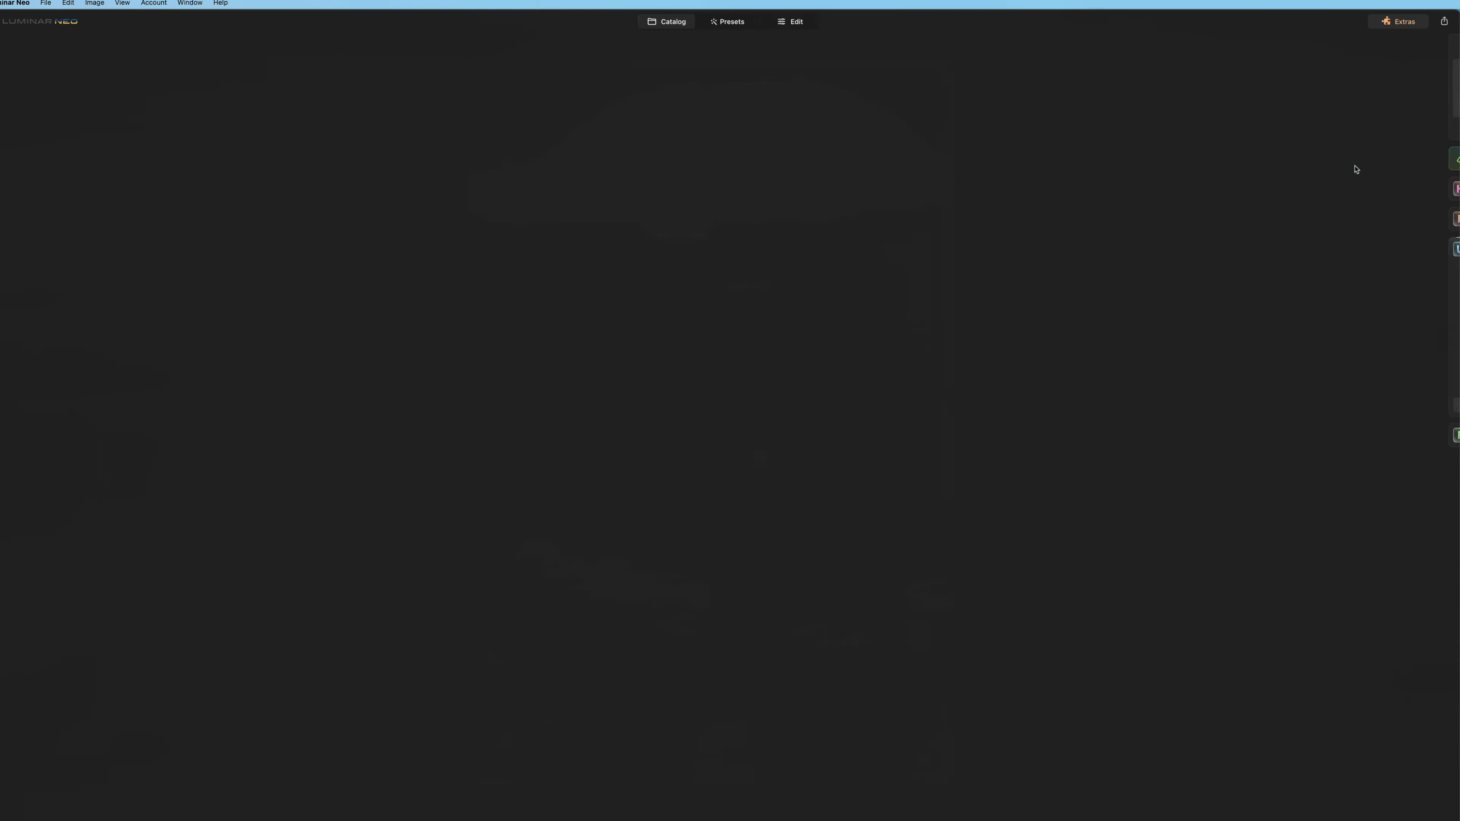